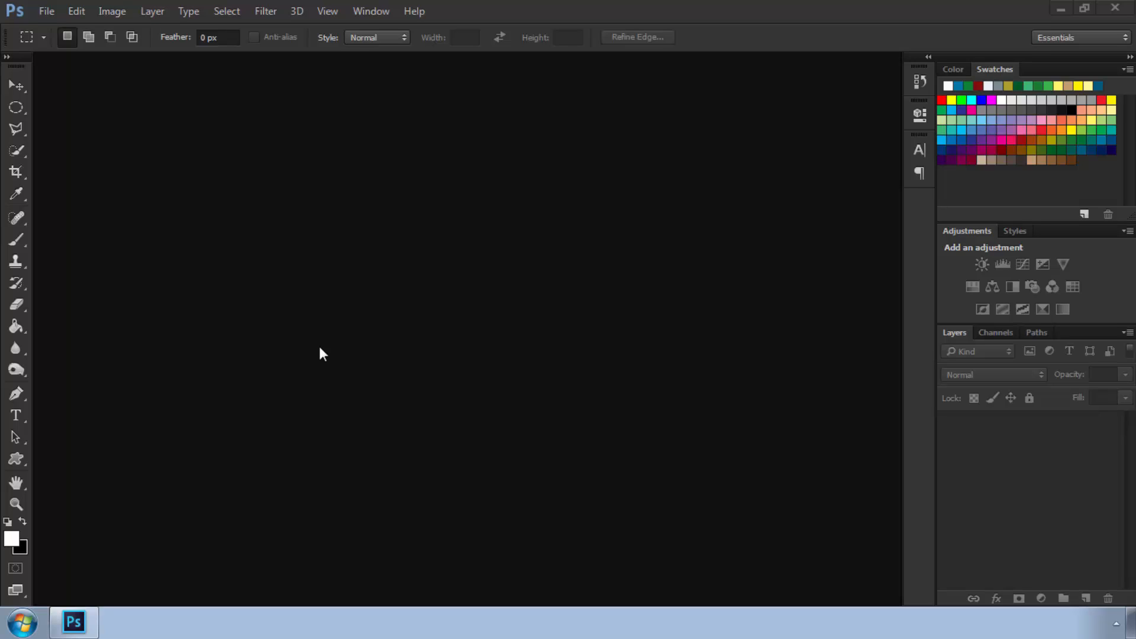
Open the three motorcycle images a, b and c from the bike project folder.
click(47, 11)
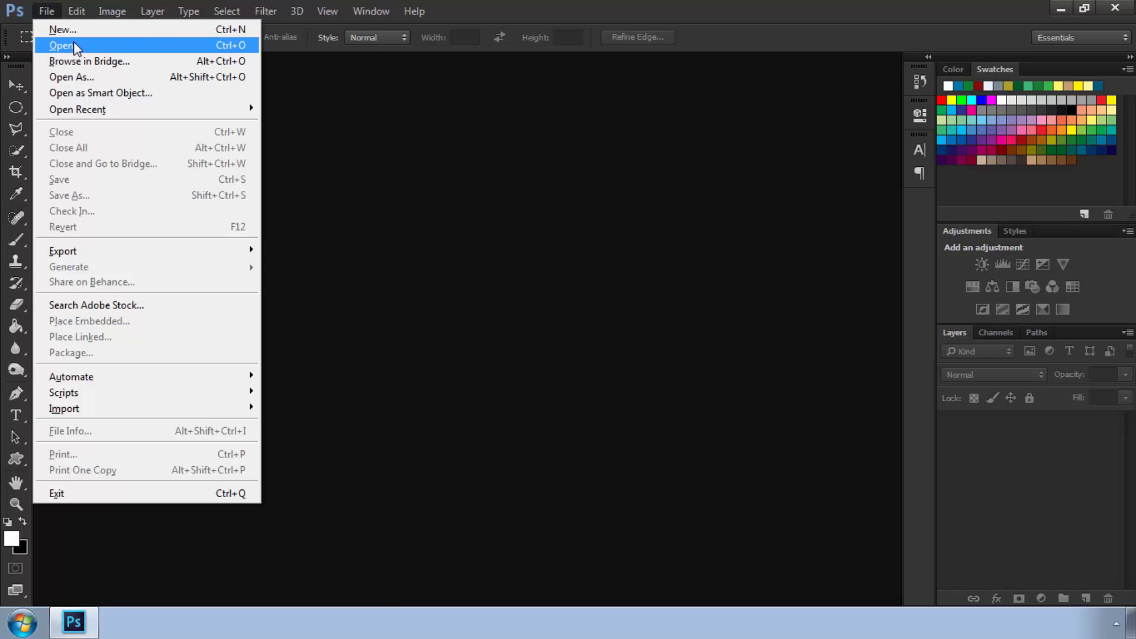
click(73, 42)
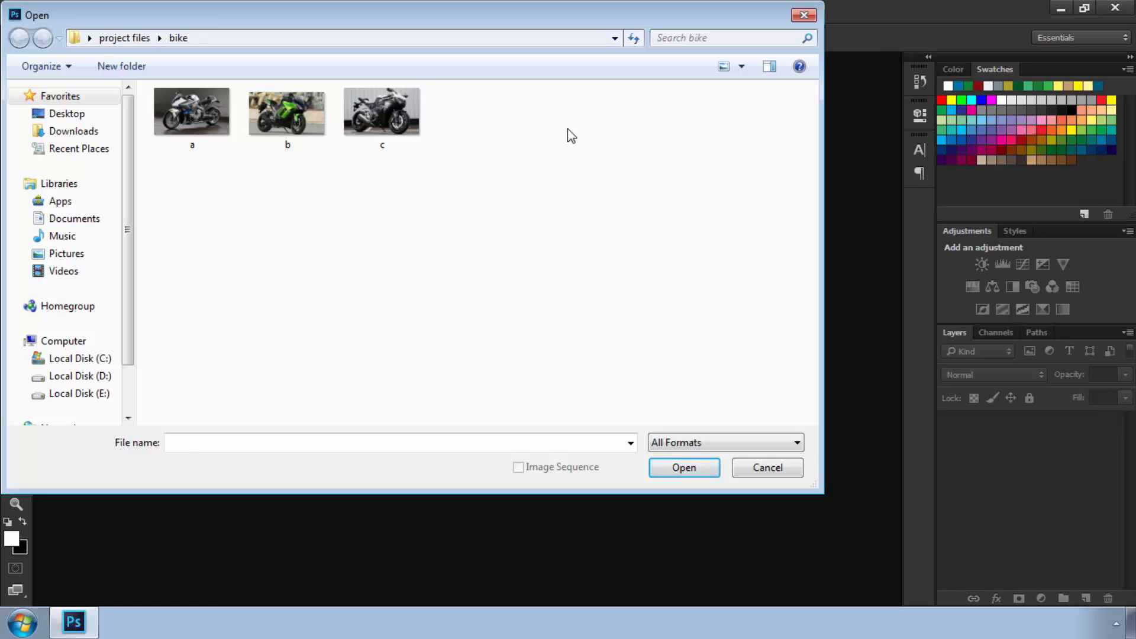
drag(567, 129, 234, 117)
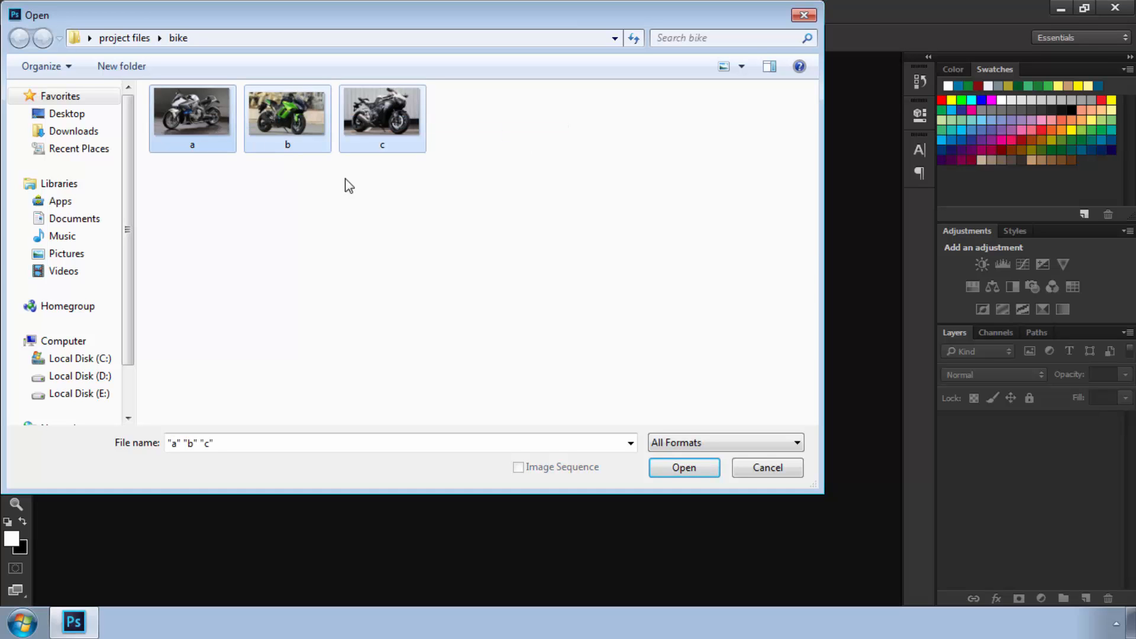
click(679, 469)
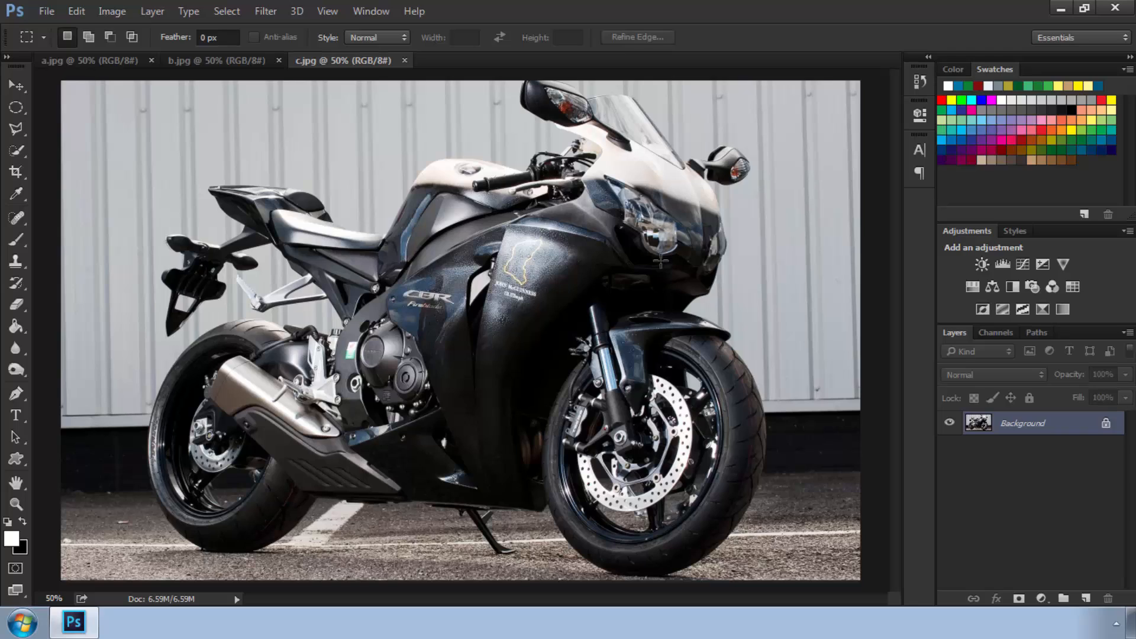
Copy the entire green motorcycle image from b.jpg and paste it into a.jpg as a new layer.
click(82, 61)
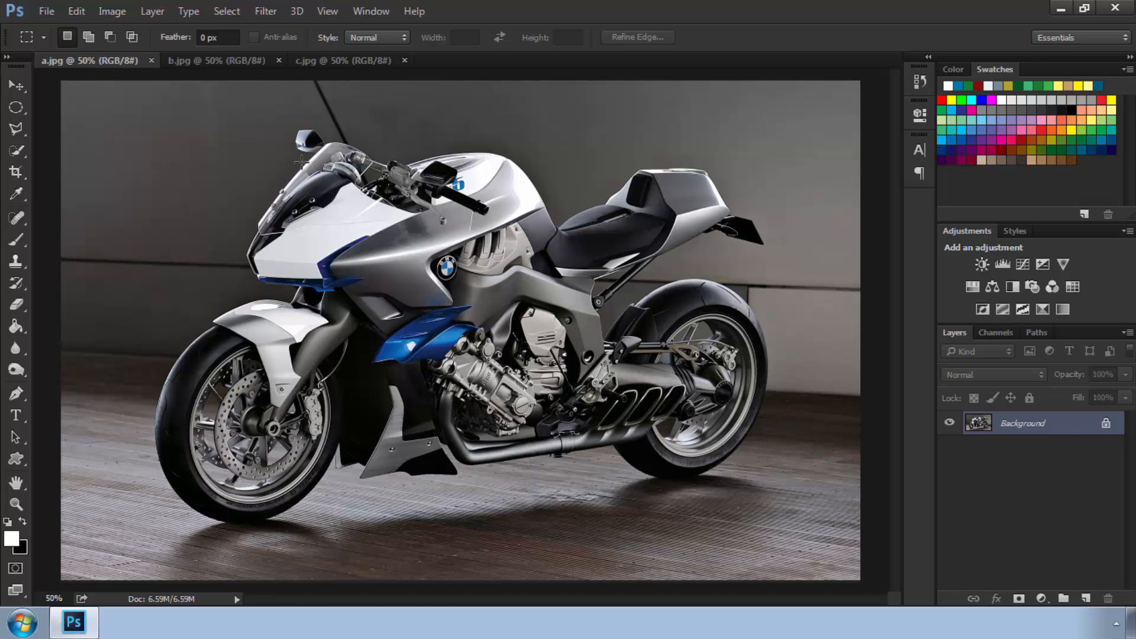
click(233, 60)
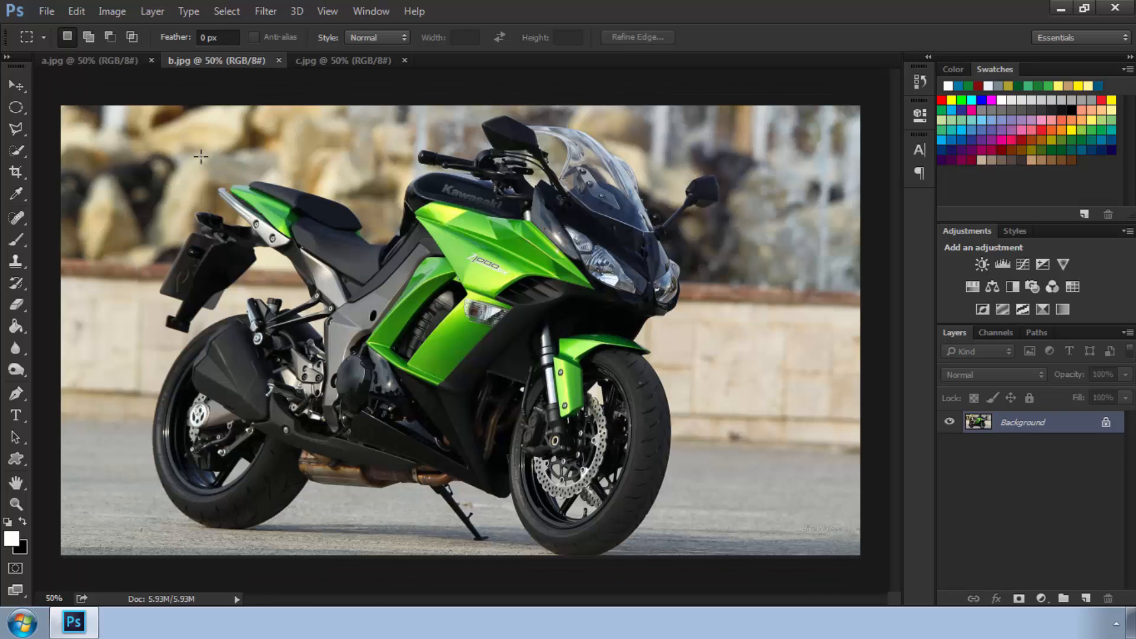
key(ctrl+a)
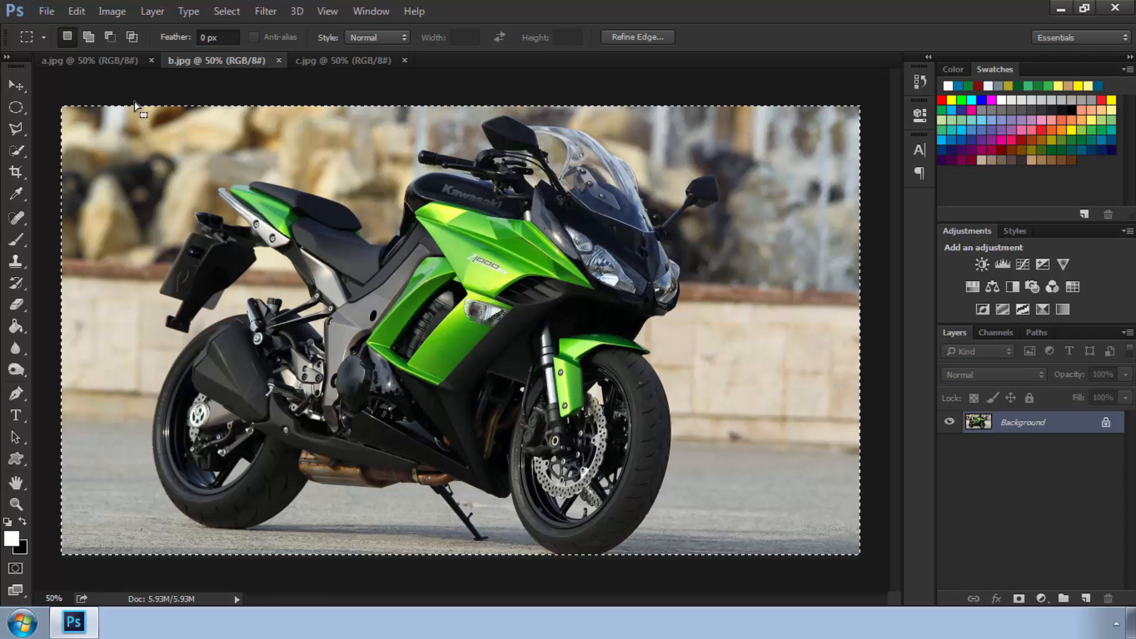
click(91, 56)
key(ctrl+v)
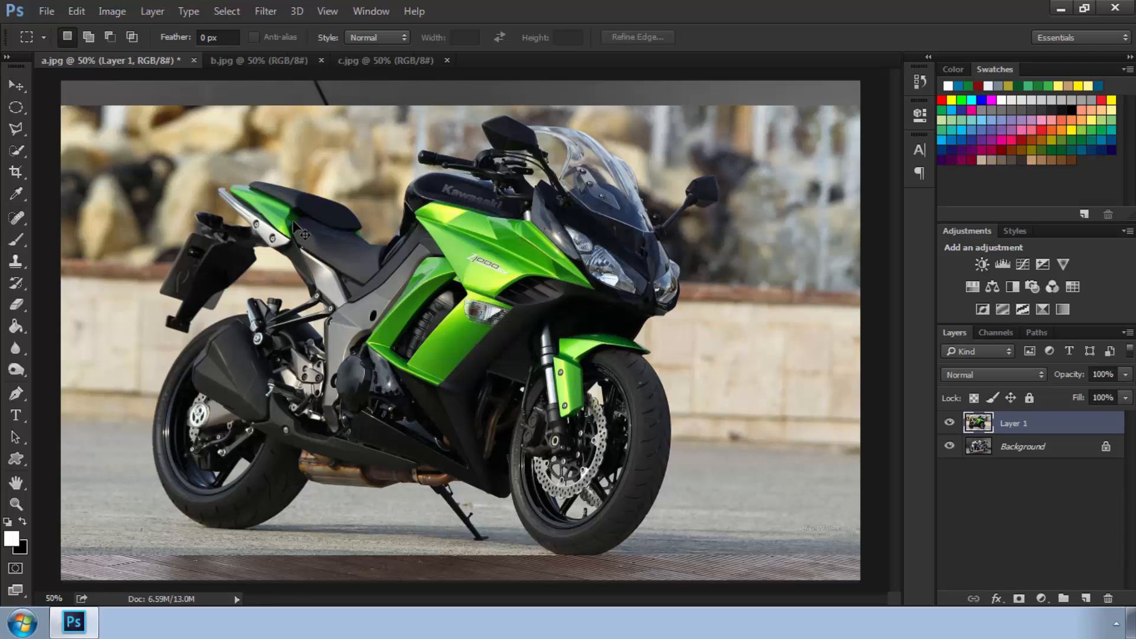
Copy the entire black motorcycle image from c.jpg and paste it into a.jpg as another layer.
click(410, 59)
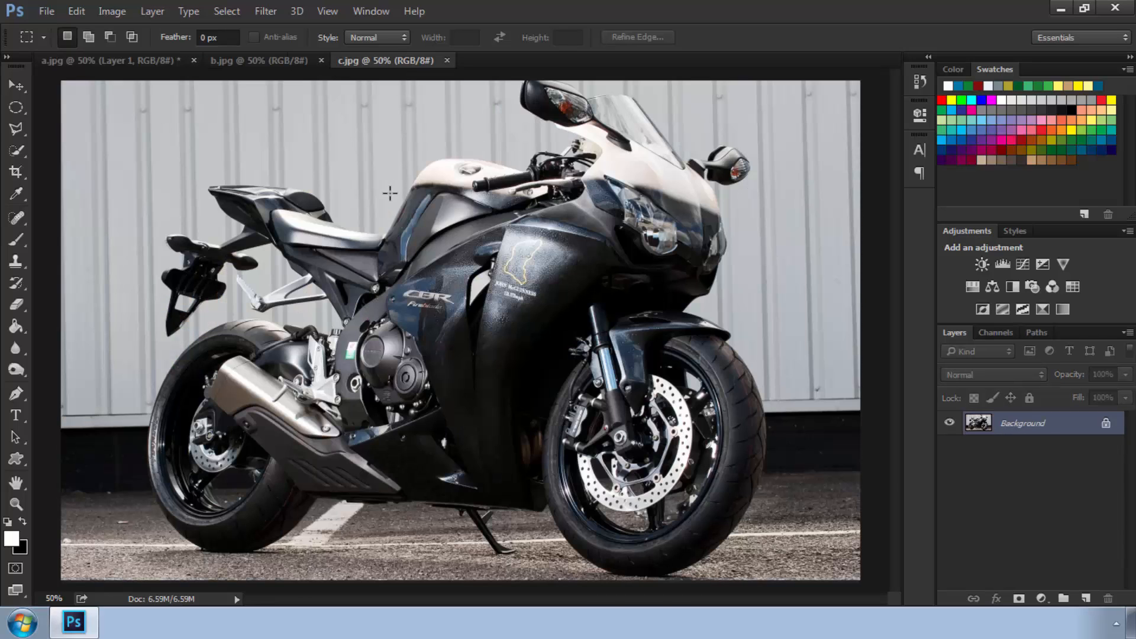
key(ctrl+a)
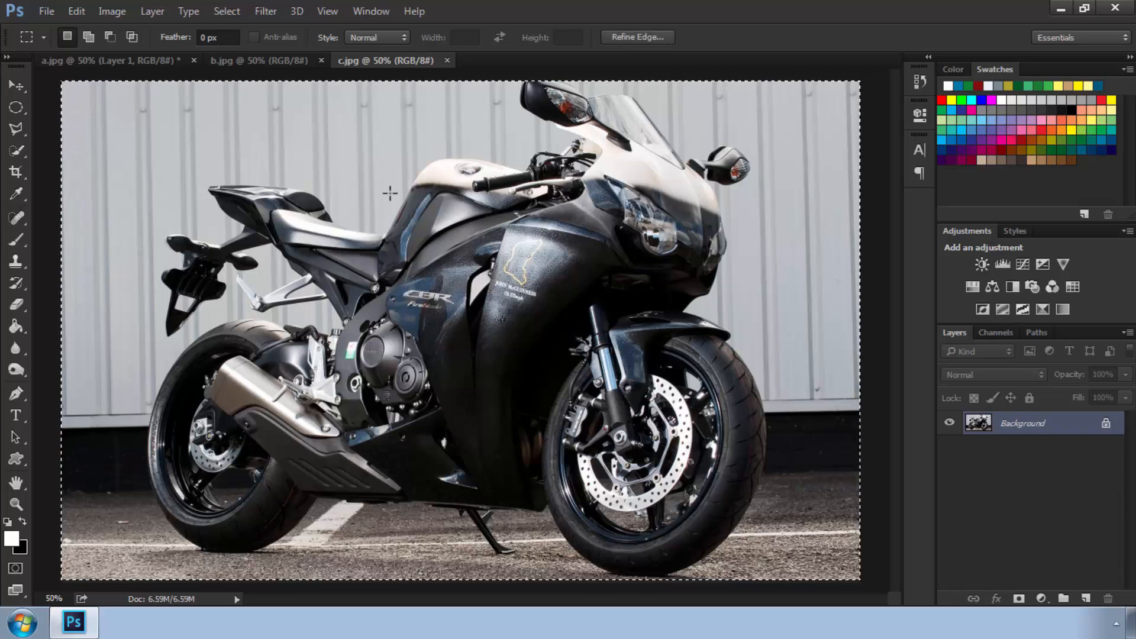
click(114, 59)
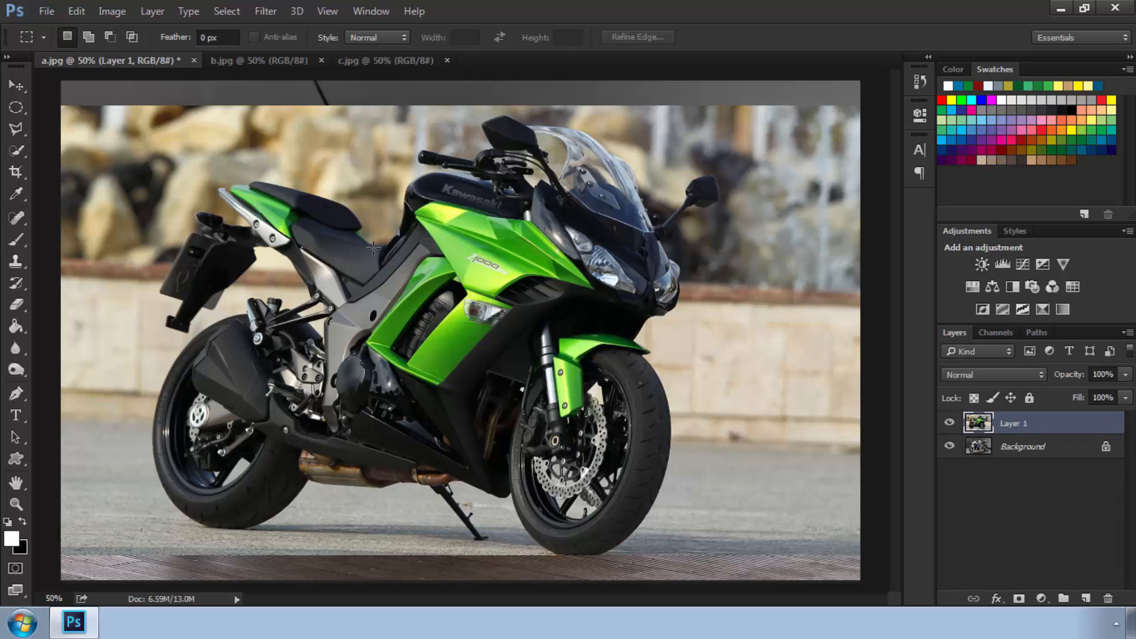
key(ctrl+v)
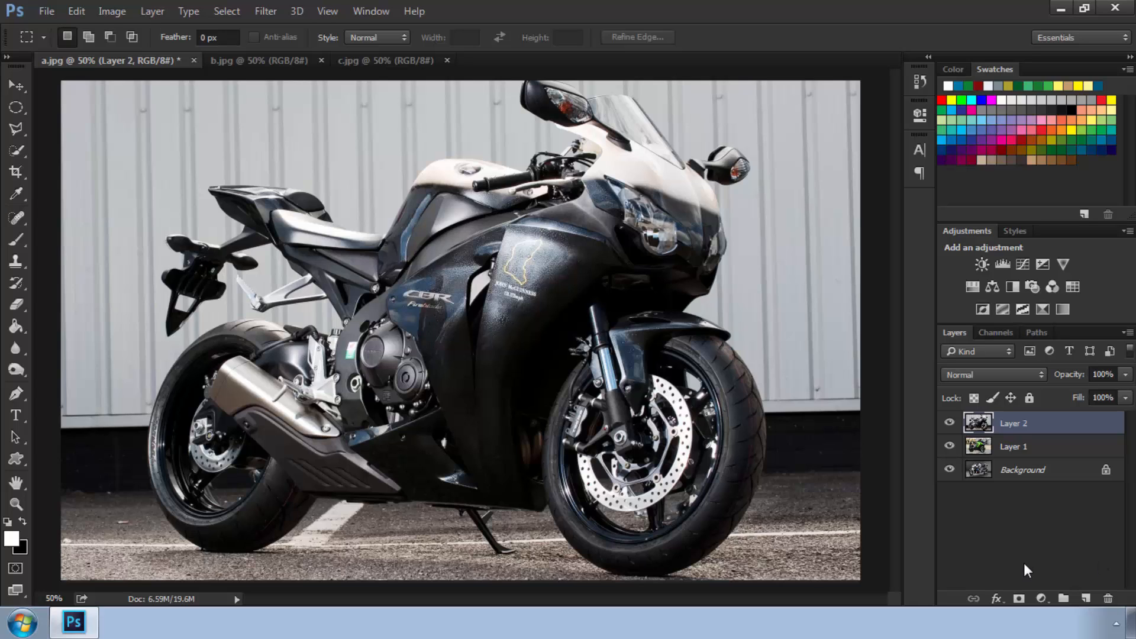
Hide the Layers panel and show it again.
click(371, 11)
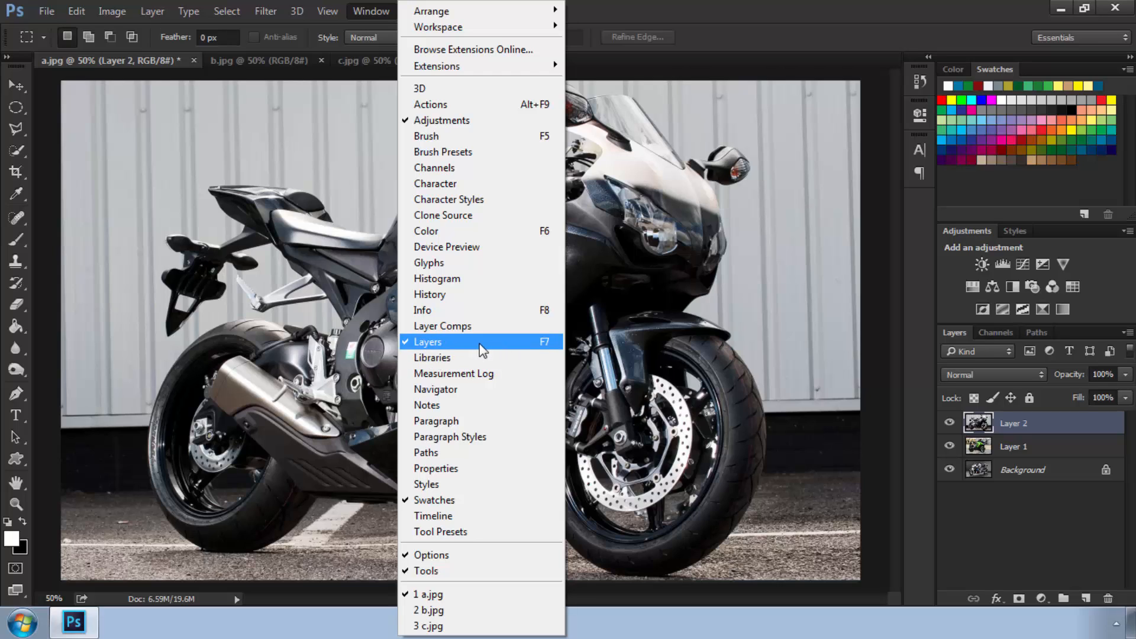
click(479, 343)
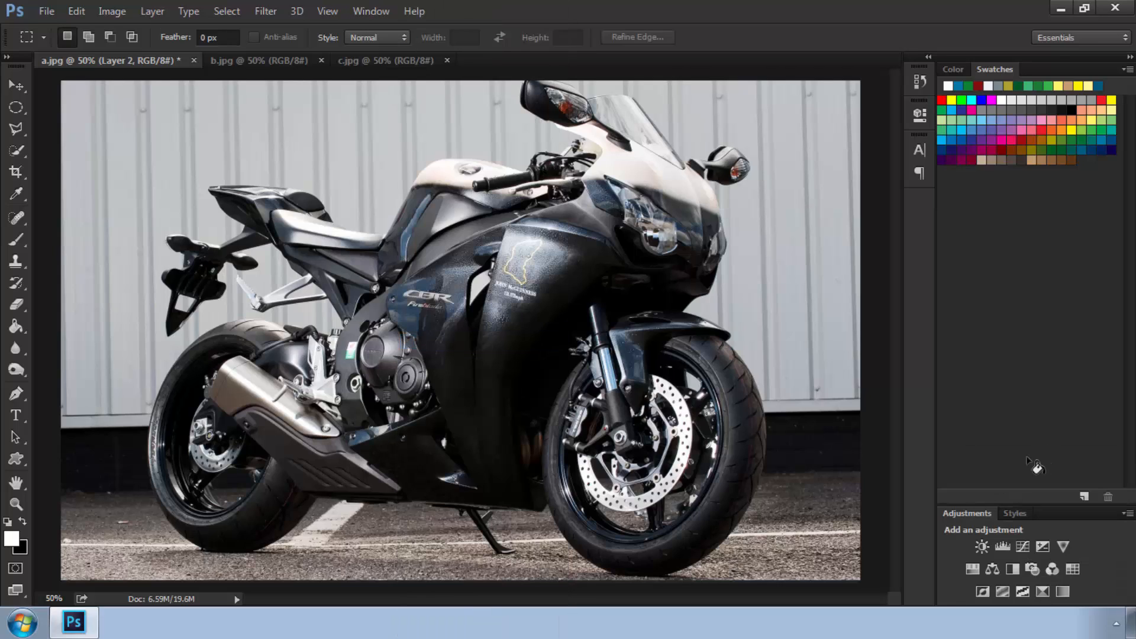
click(366, 8)
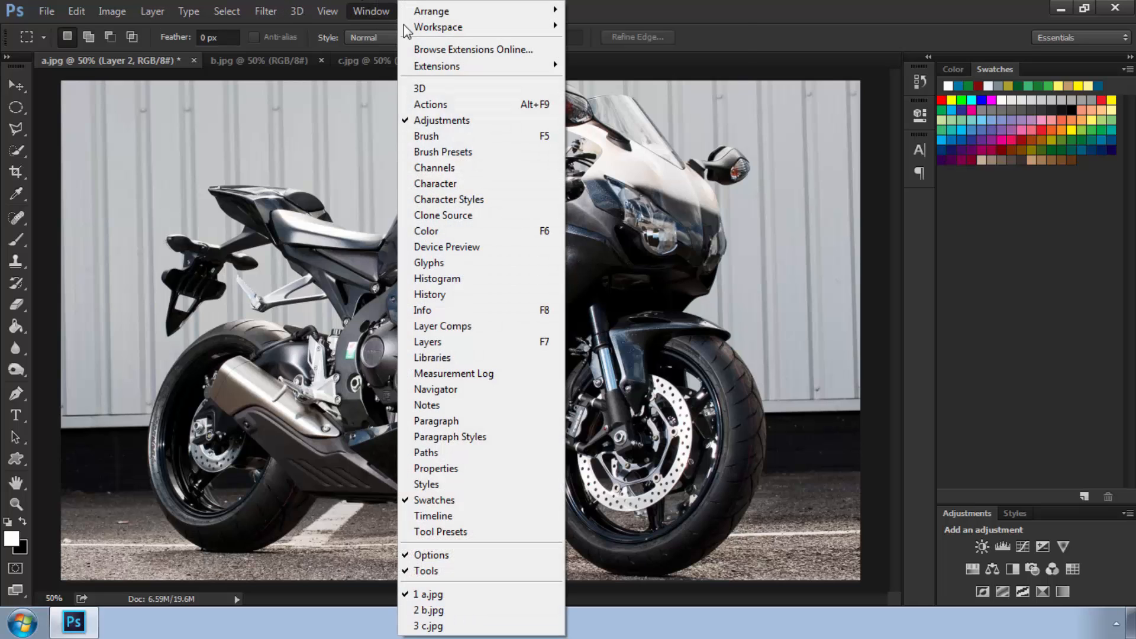
click(488, 338)
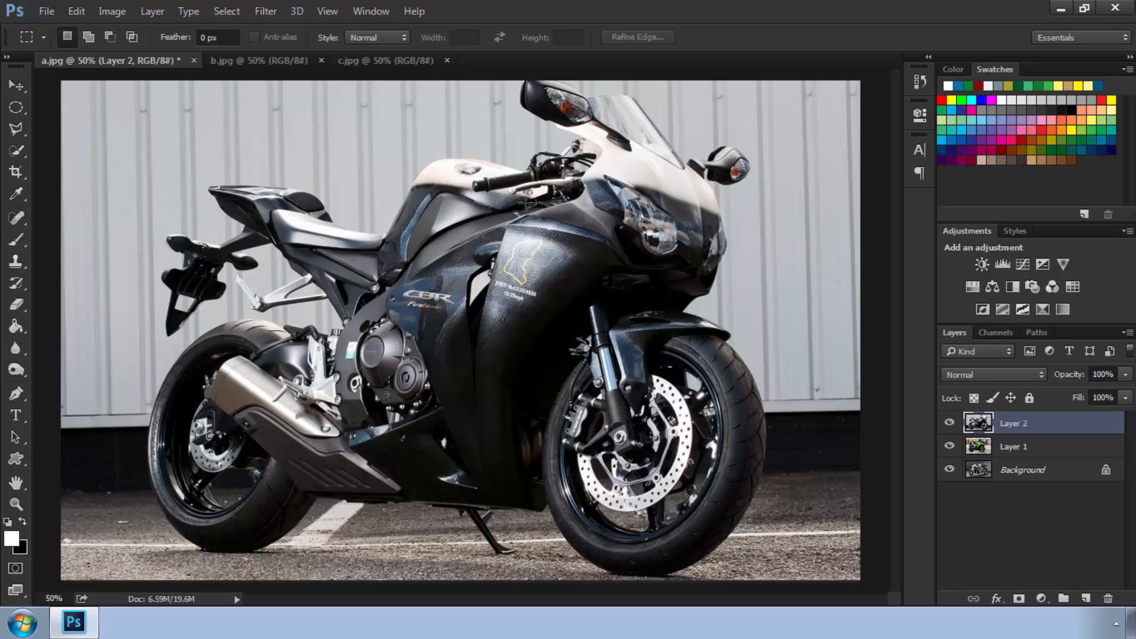
Toggle the visibility of Layer 2, Layer 1 and the Background to view each image, leaving all three layers shown.
click(950, 424)
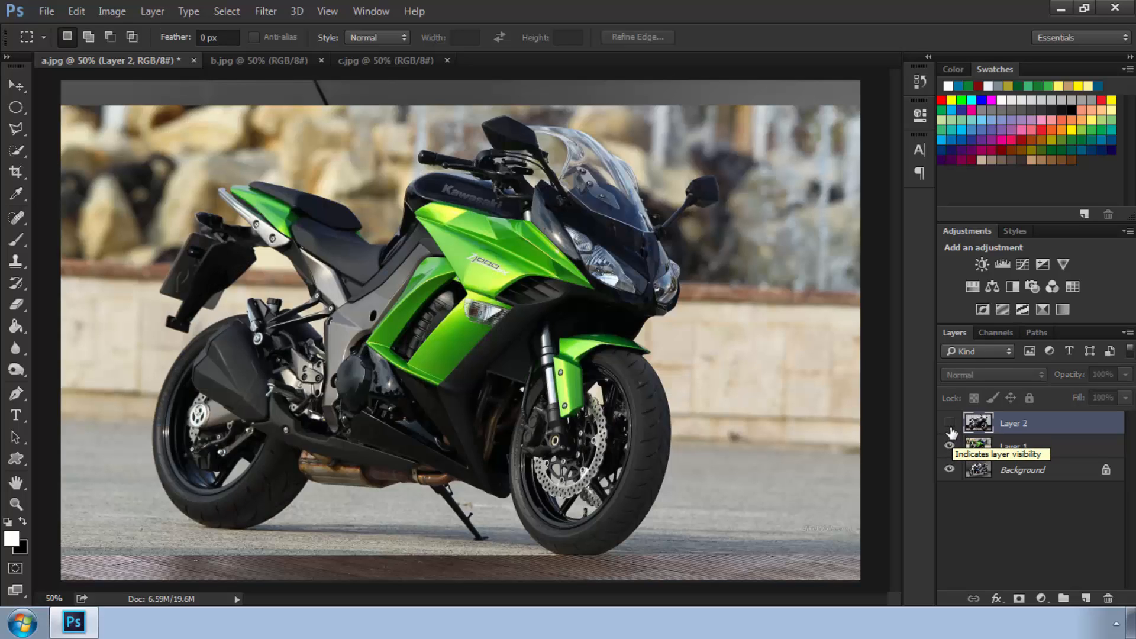
click(951, 428)
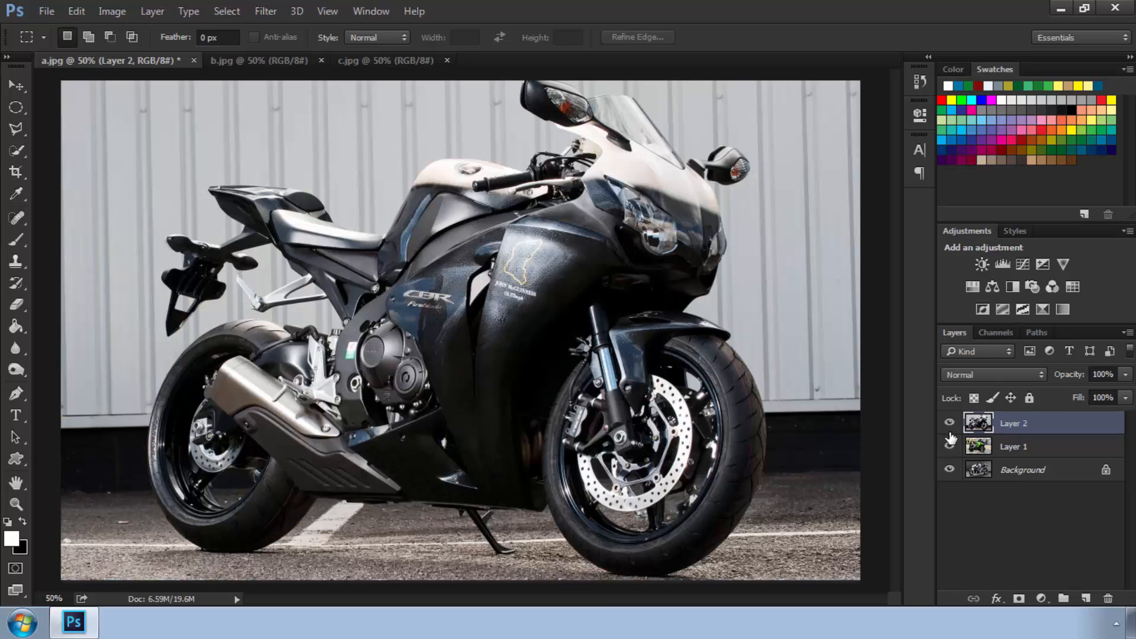
click(950, 423)
click(950, 446)
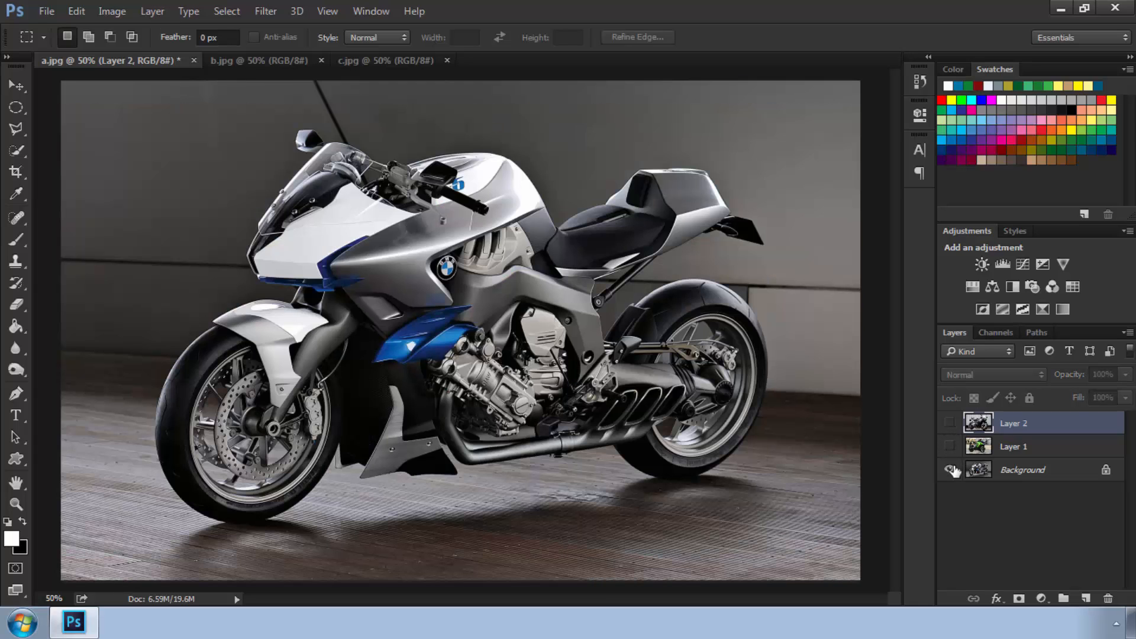
click(950, 470)
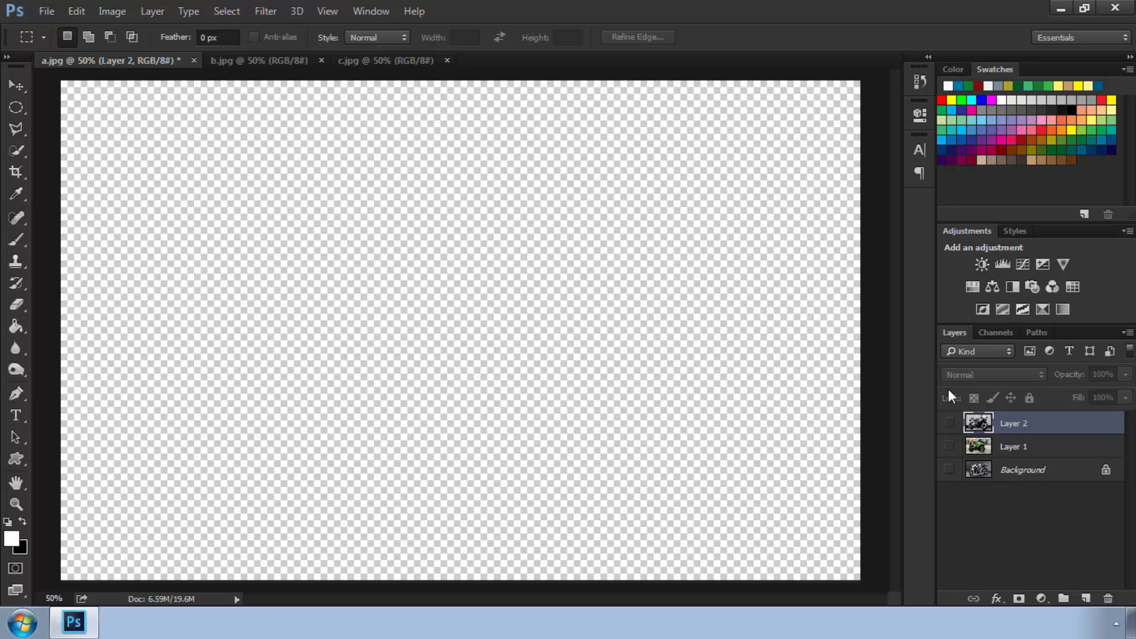
click(950, 469)
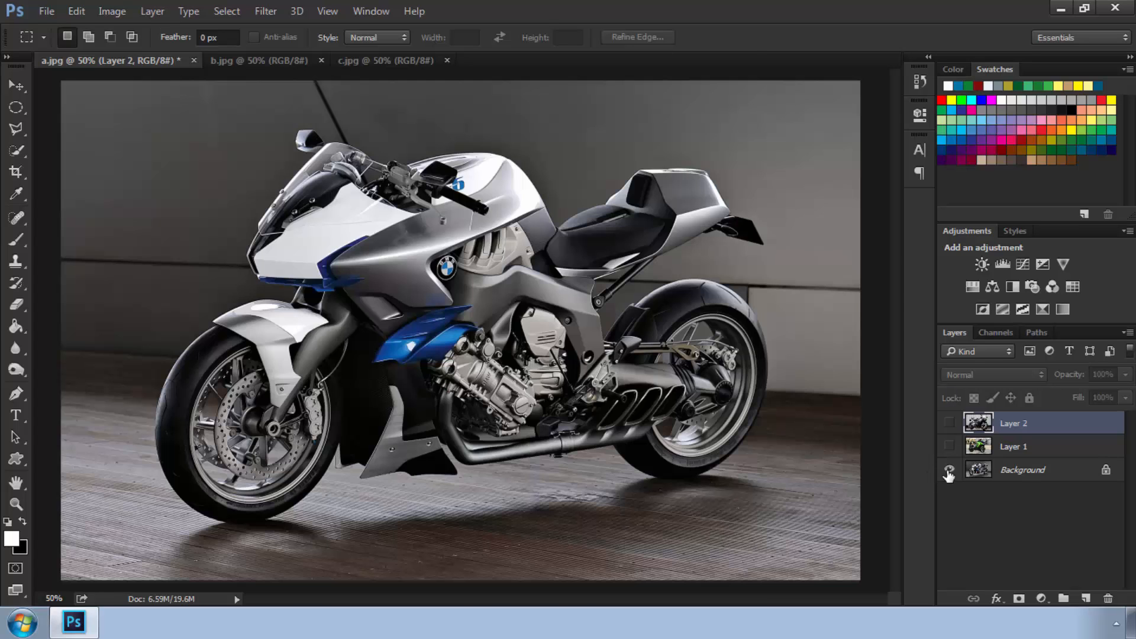
click(950, 447)
click(950, 423)
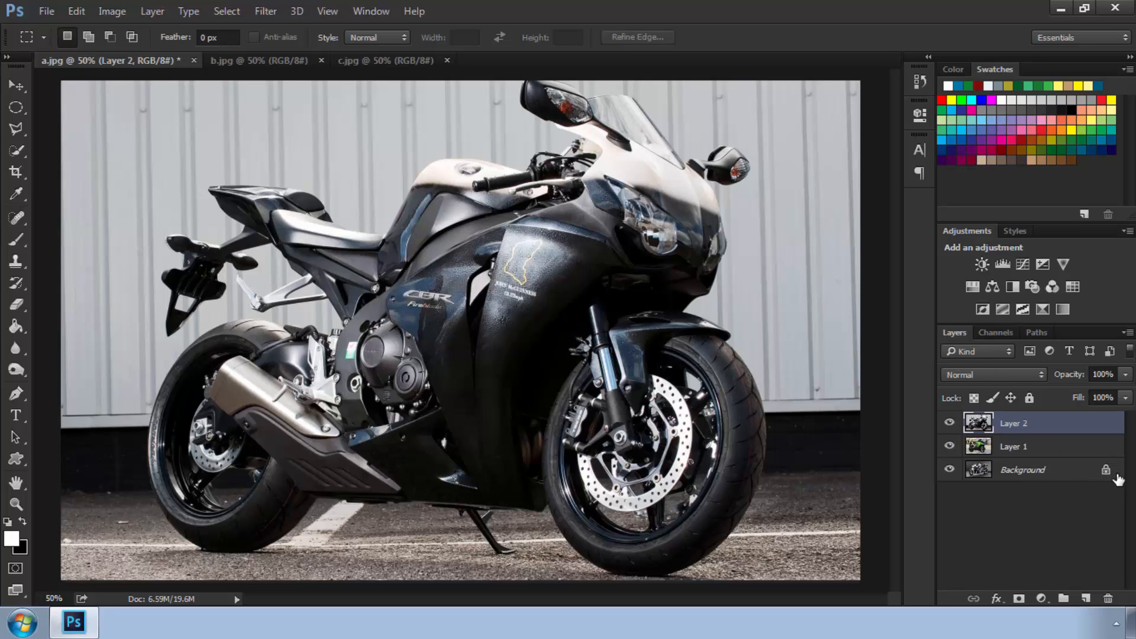
Unlock the Background so it becomes a regular layer.
click(1038, 474)
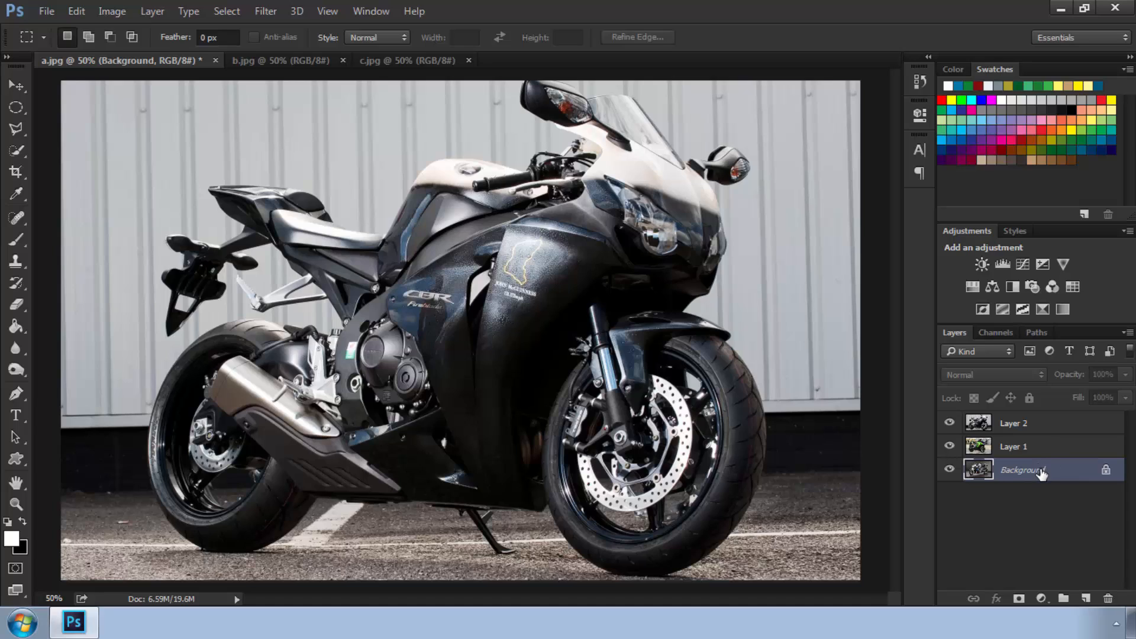
click(1102, 472)
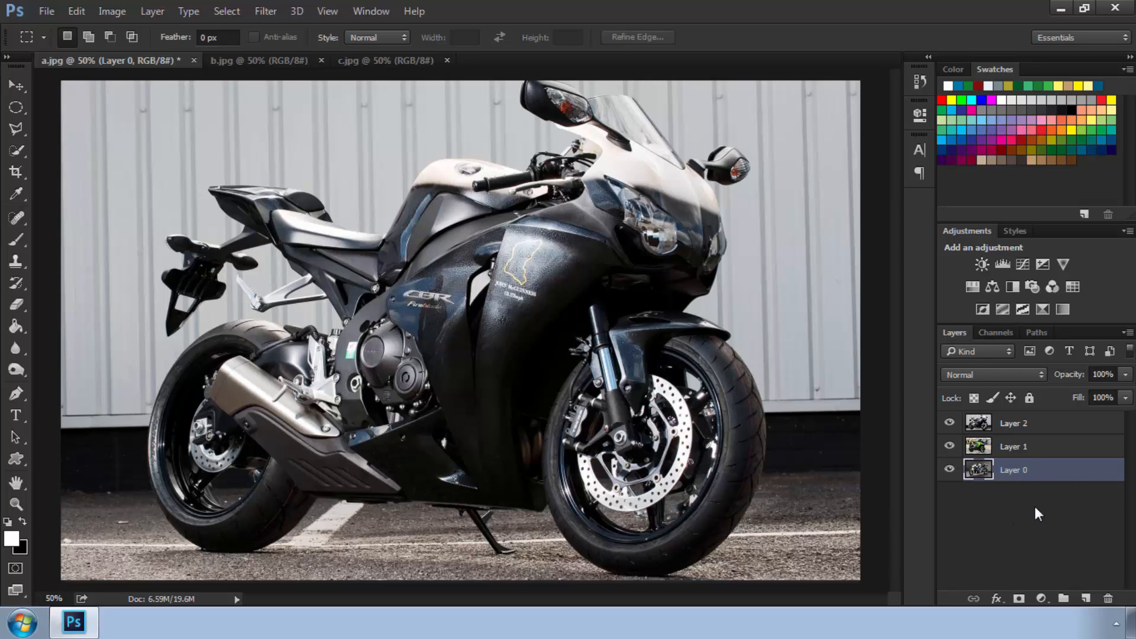
click(1015, 448)
Scale Layer 2 with Free Transform to about 47% width and 48% height, keeping it at the canvas's upper-left corner.
click(1029, 424)
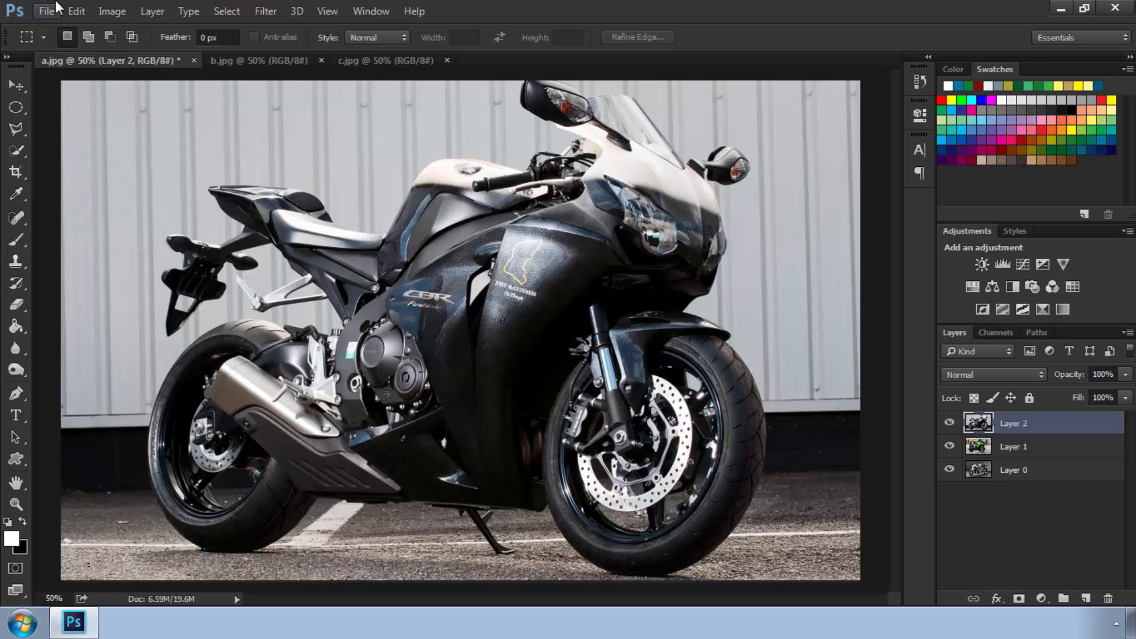
click(77, 10)
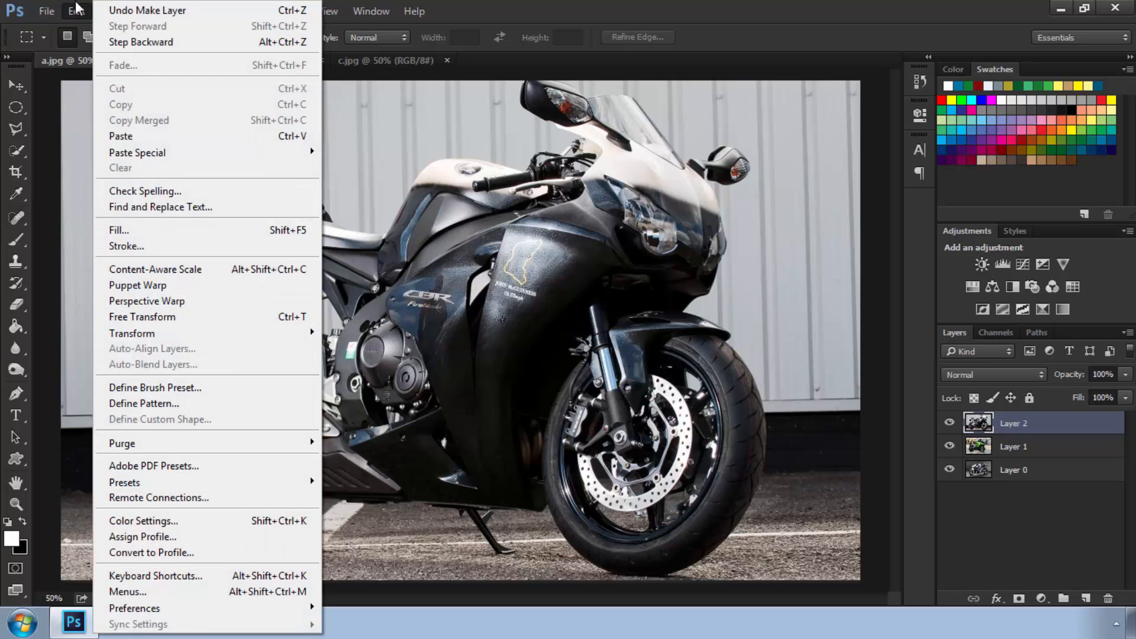
click(164, 322)
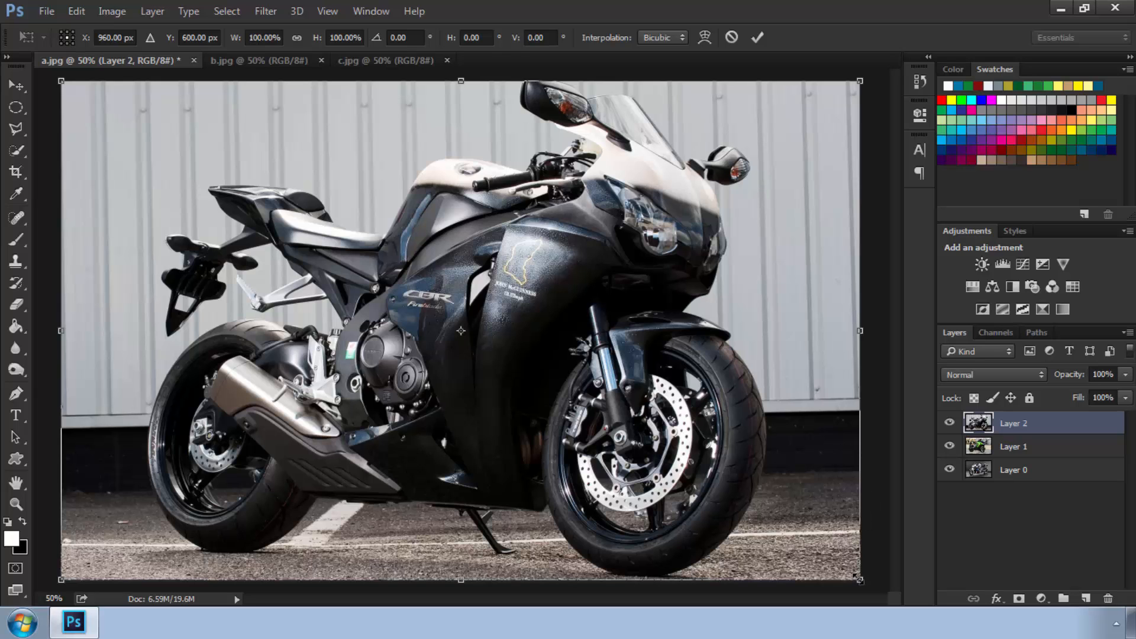
drag(857, 577, 438, 318)
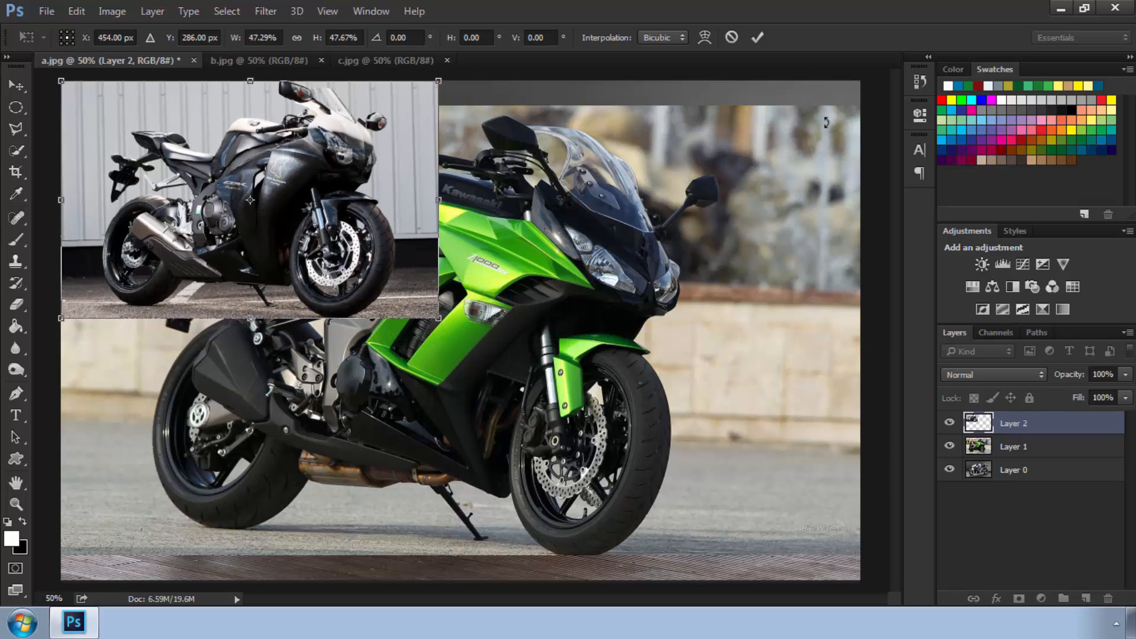
click(758, 37)
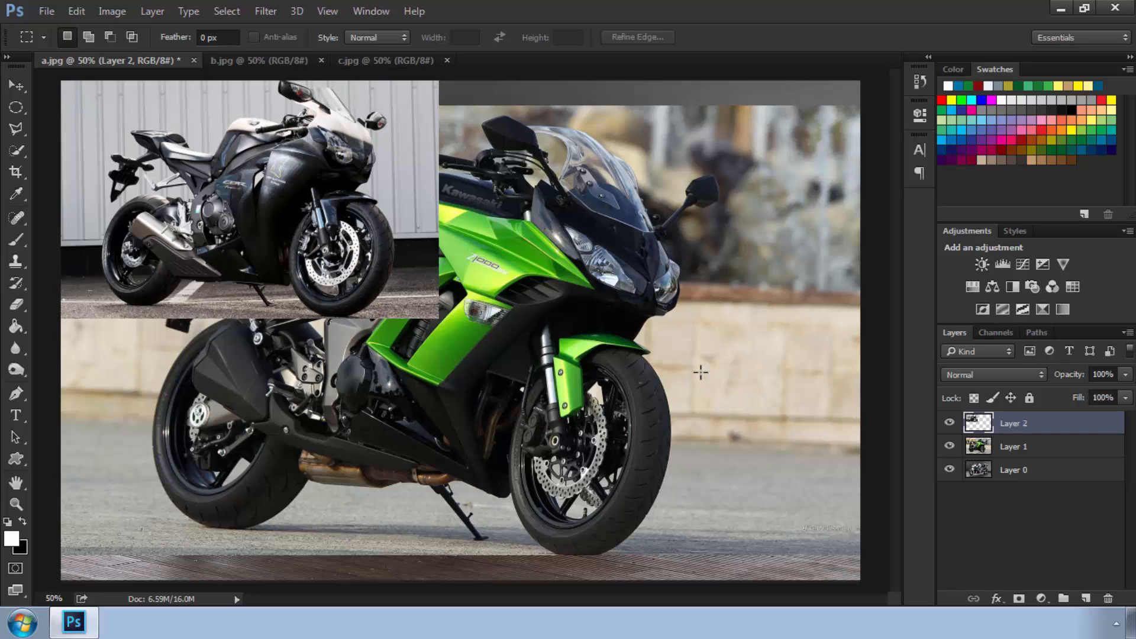
Shrink Layer 1 with Free Transform from its upper-right corner until its top edge meets the lower edge of the black motorcycle image.
click(1030, 451)
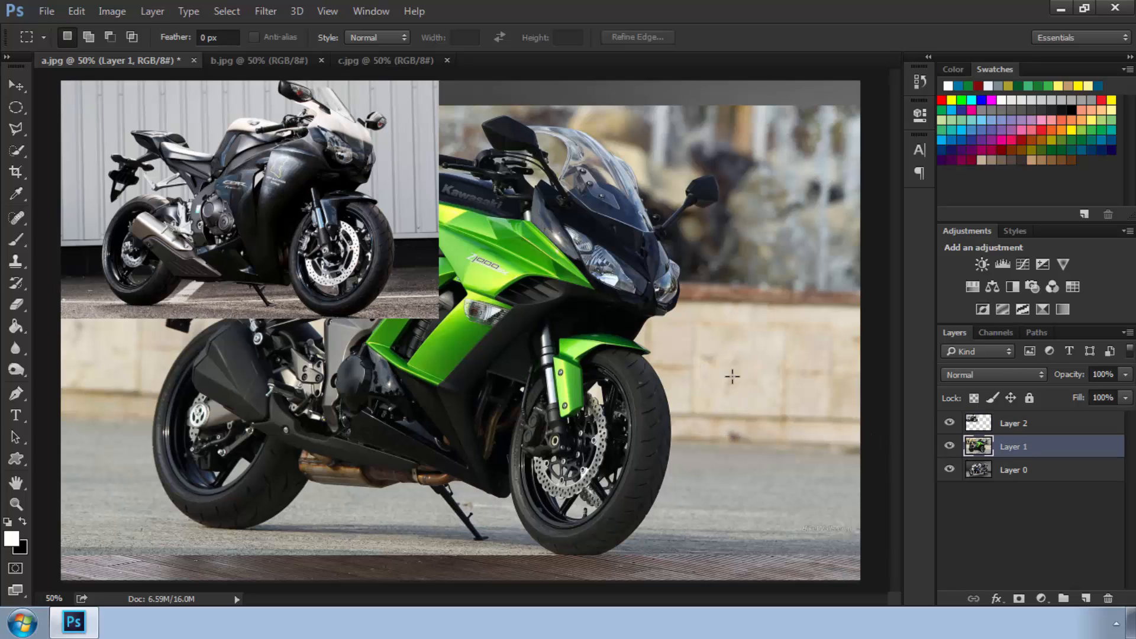
key(ctrl+t)
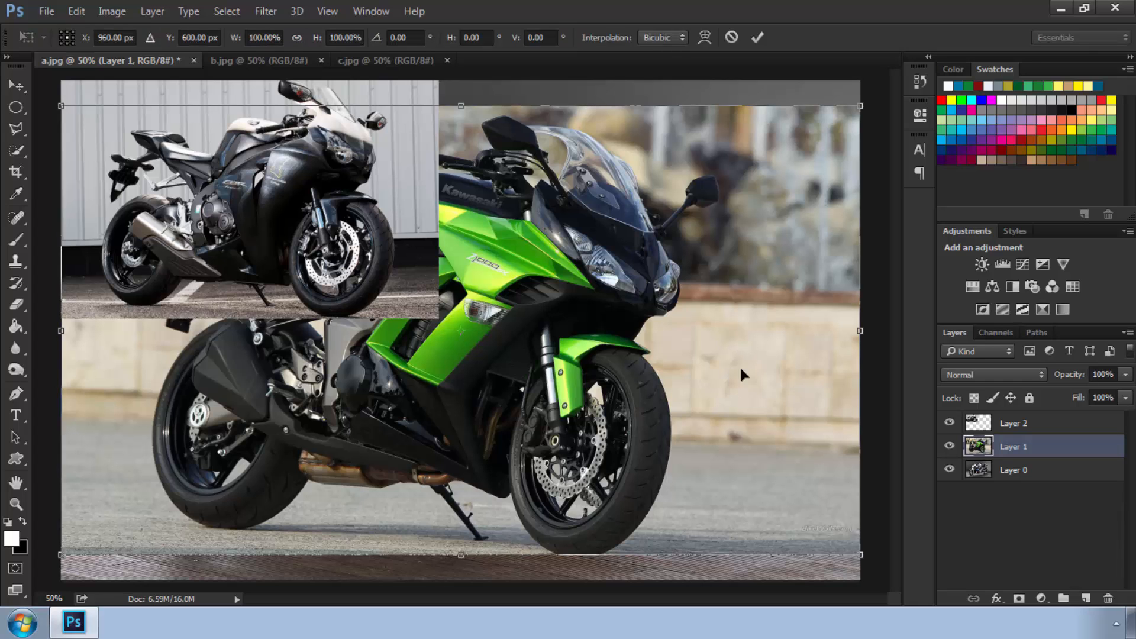
drag(860, 107, 514, 320)
click(751, 41)
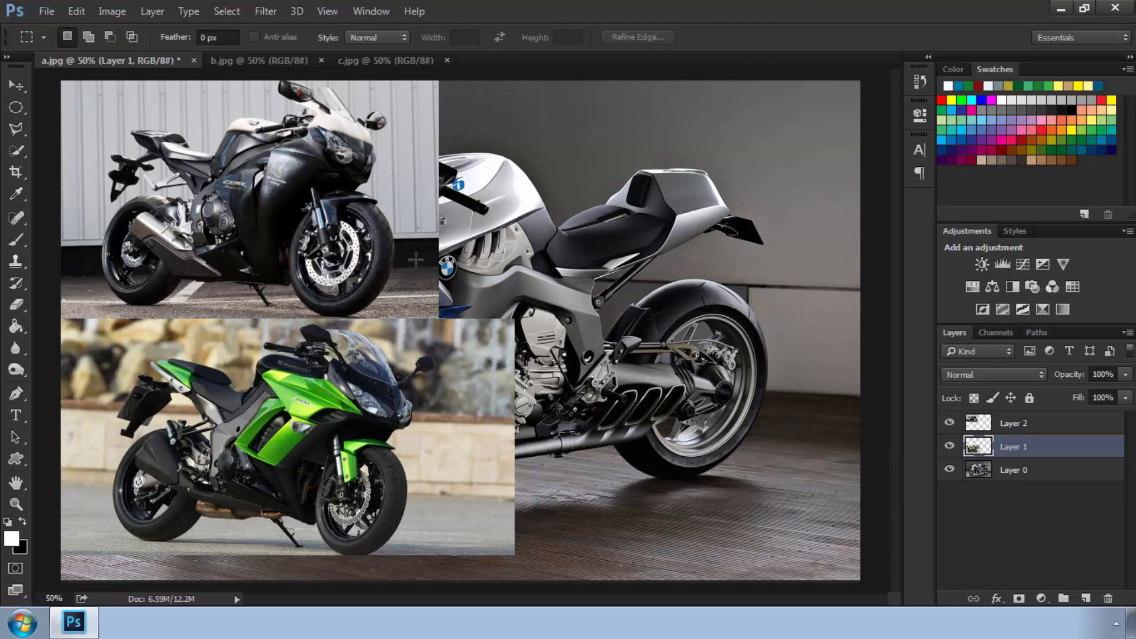
Select Layer 0 and hide it.
click(1019, 427)
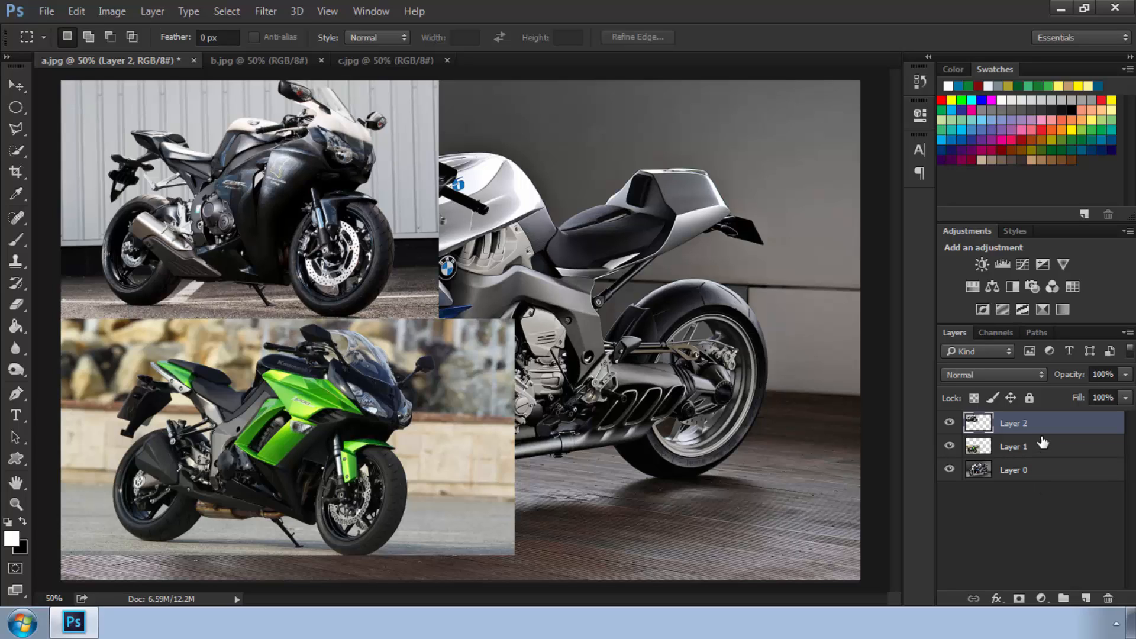
click(1035, 476)
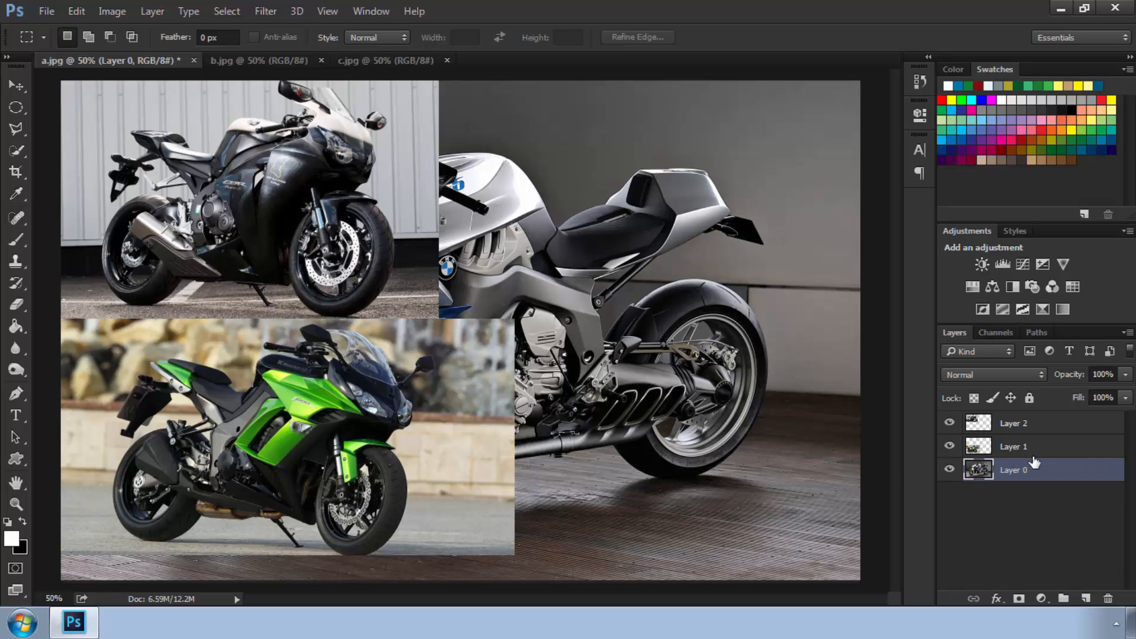
click(949, 471)
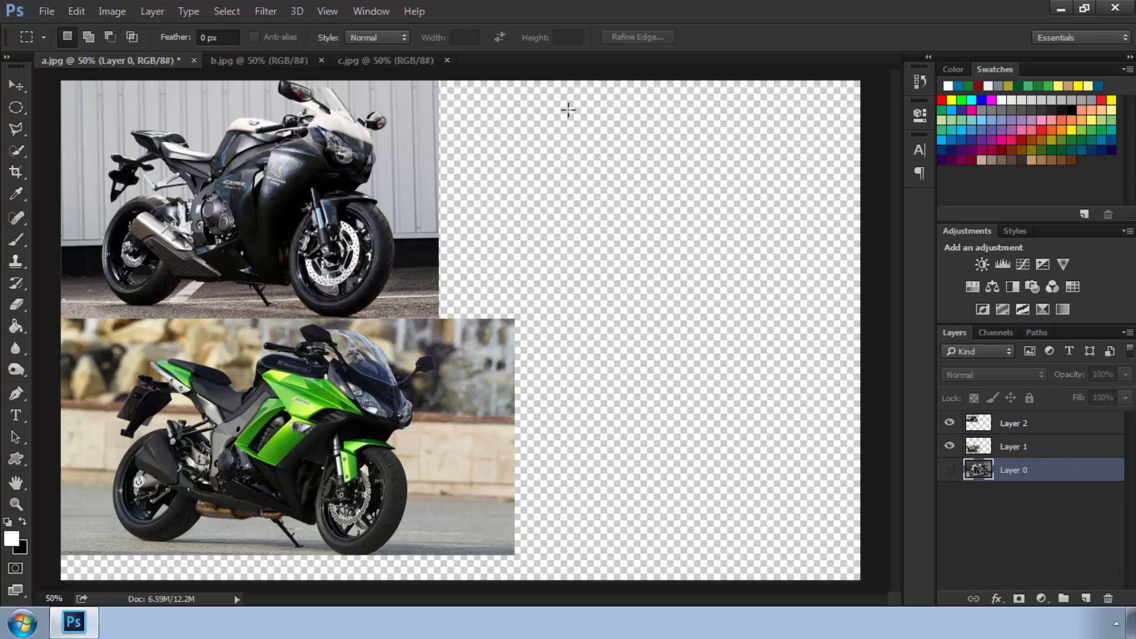
Show Layer 0 and restack it above Layer 1 and Layer 2, finally returning it to the bottom of the layer stack.
click(948, 471)
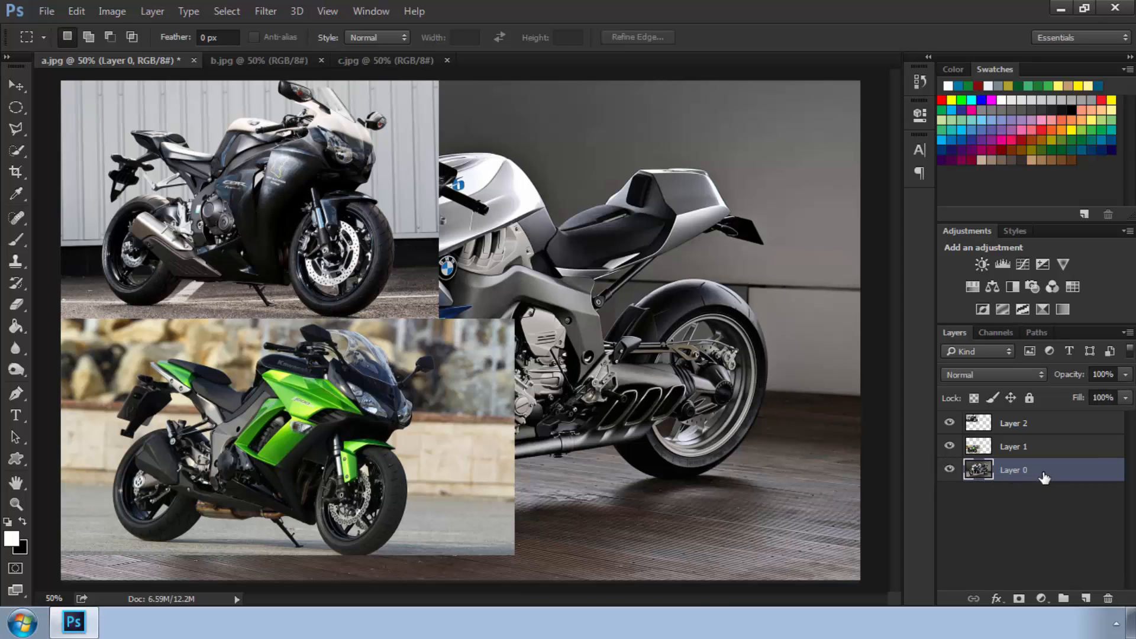
drag(1047, 481, 1046, 448)
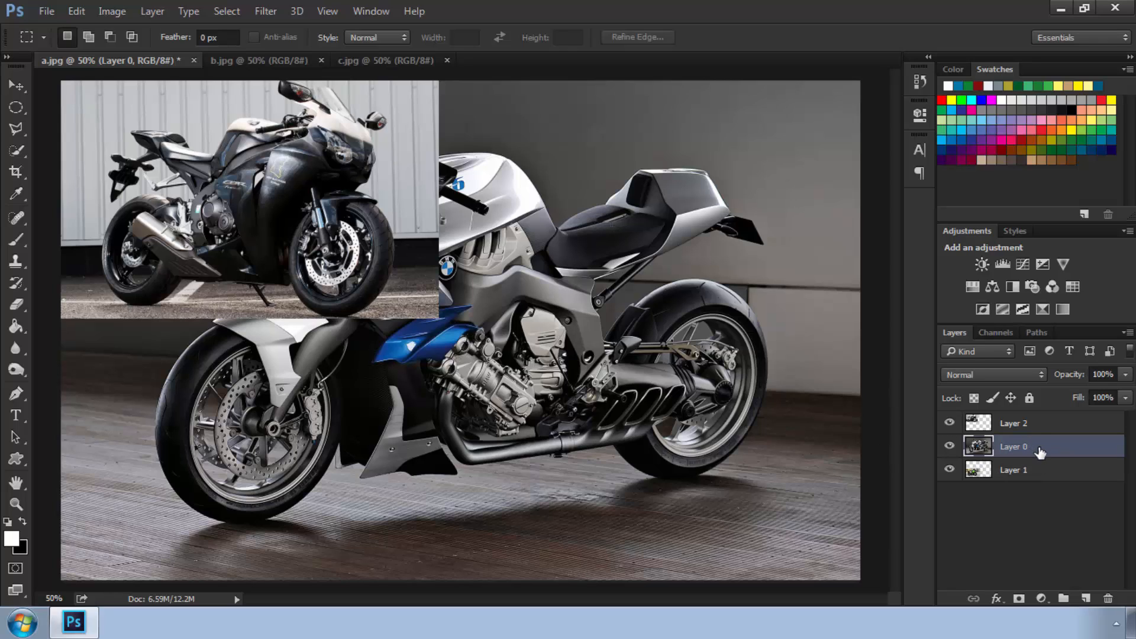
drag(1039, 452, 1043, 420)
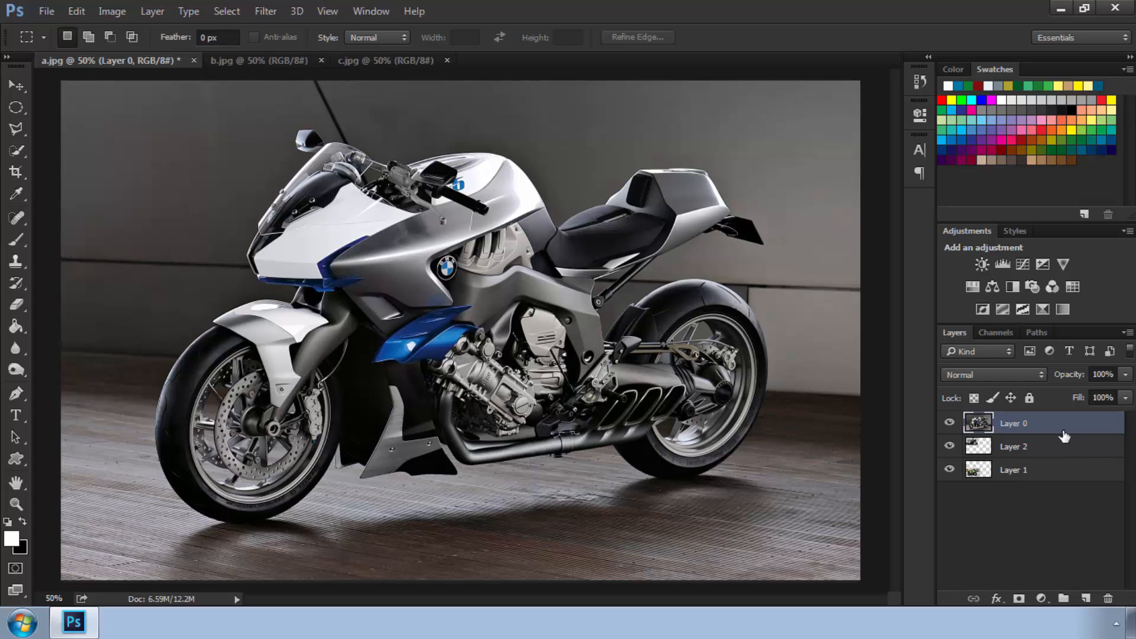
drag(1064, 436, 1068, 500)
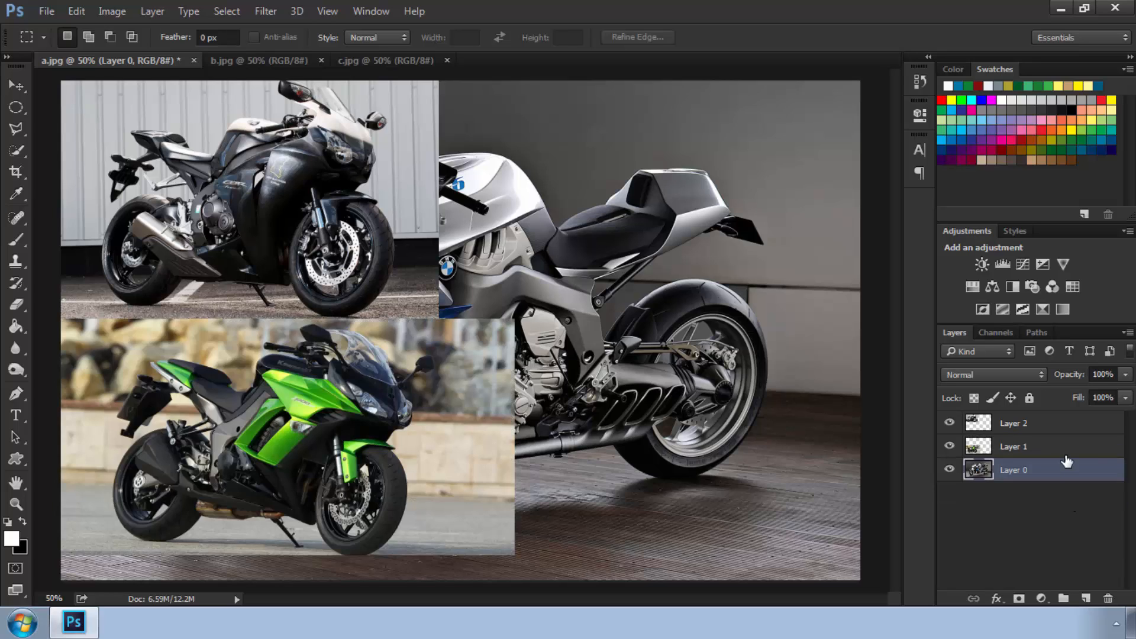
Shift Layer 0 slightly left with the Move tool, leaving its top edge aligned with the canvas's top edge.
click(18, 85)
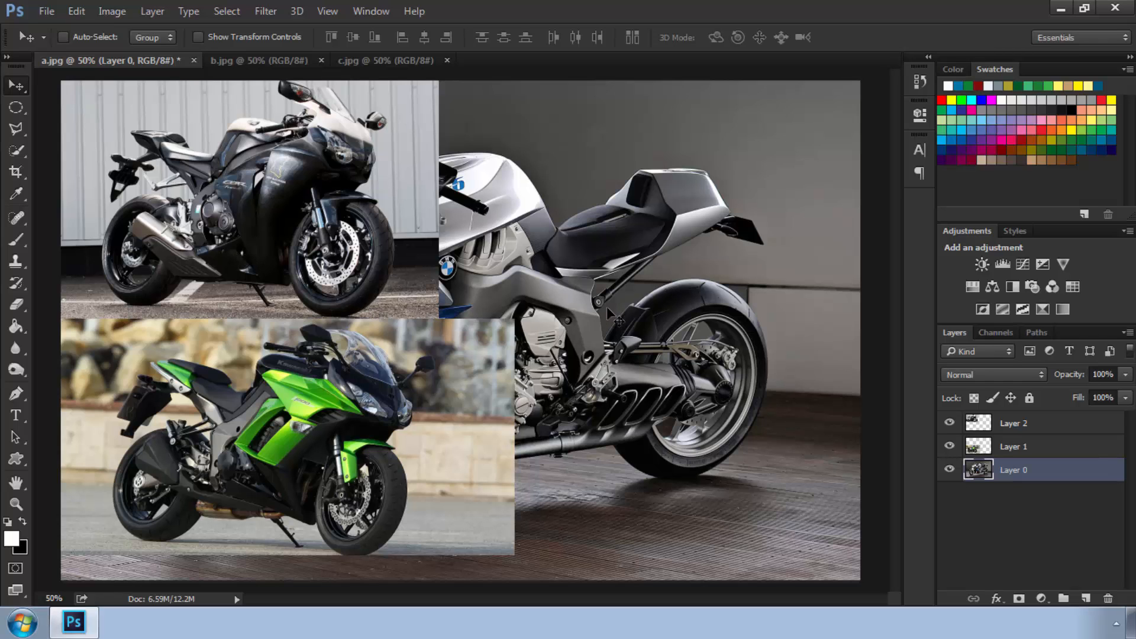
mouse_move(606, 311)
mouse_down()
mouse_move(629, 243)
mouse_move(728, 251)
mouse_move(852, 315)
mouse_move(518, 320)
mouse_move(734, 278)
mouse_move(608, 306)
mouse_up()
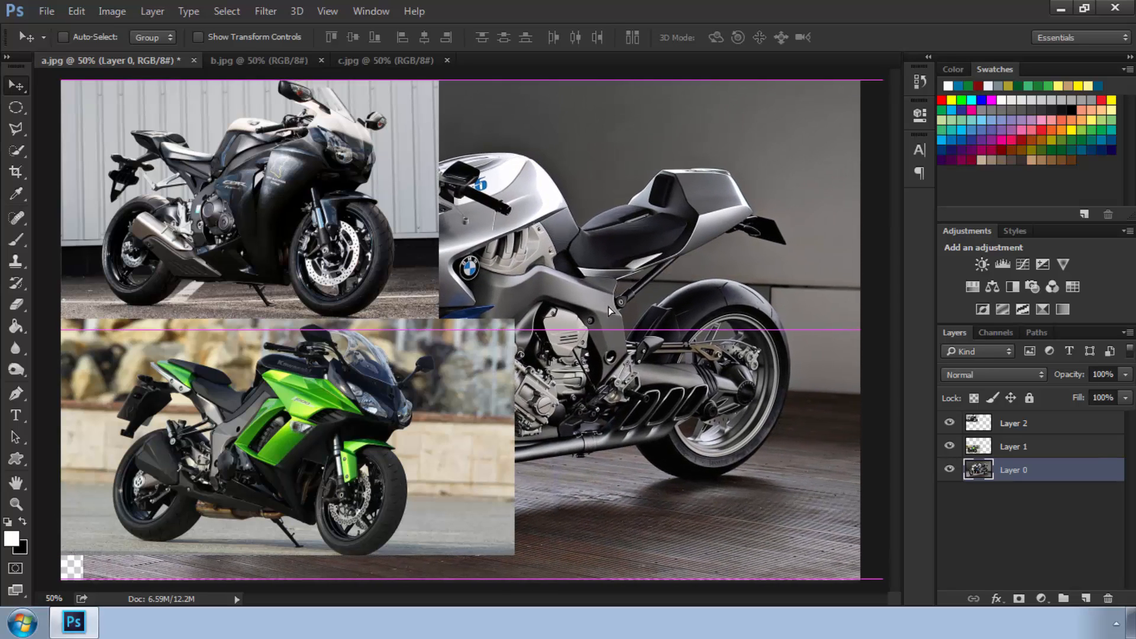
drag(308, 181, 319, 211)
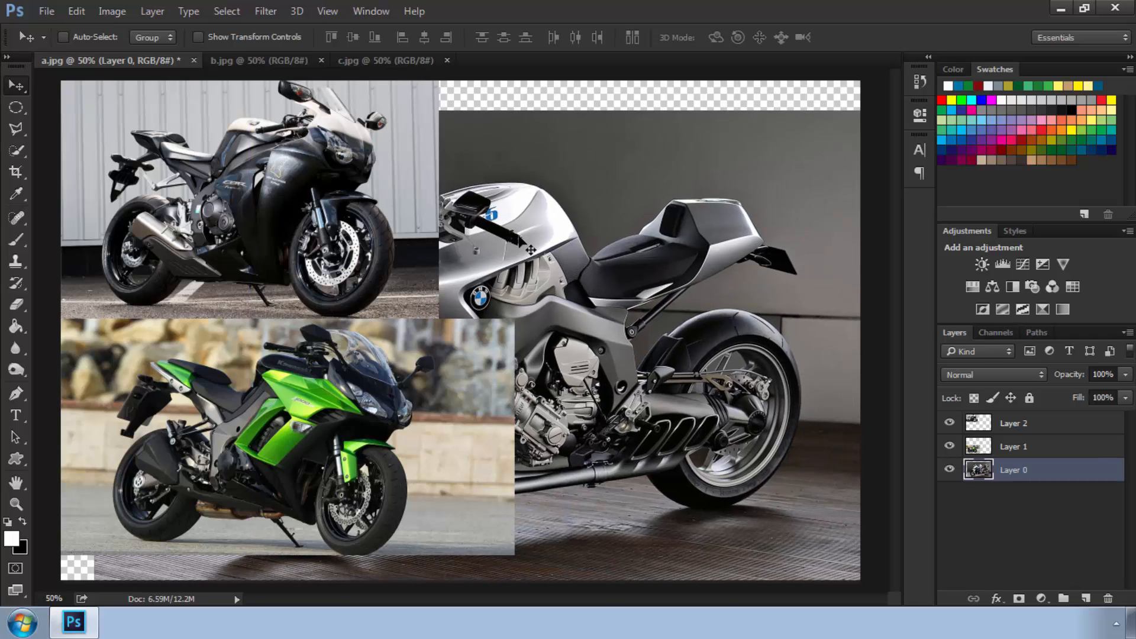
drag(676, 274, 621, 243)
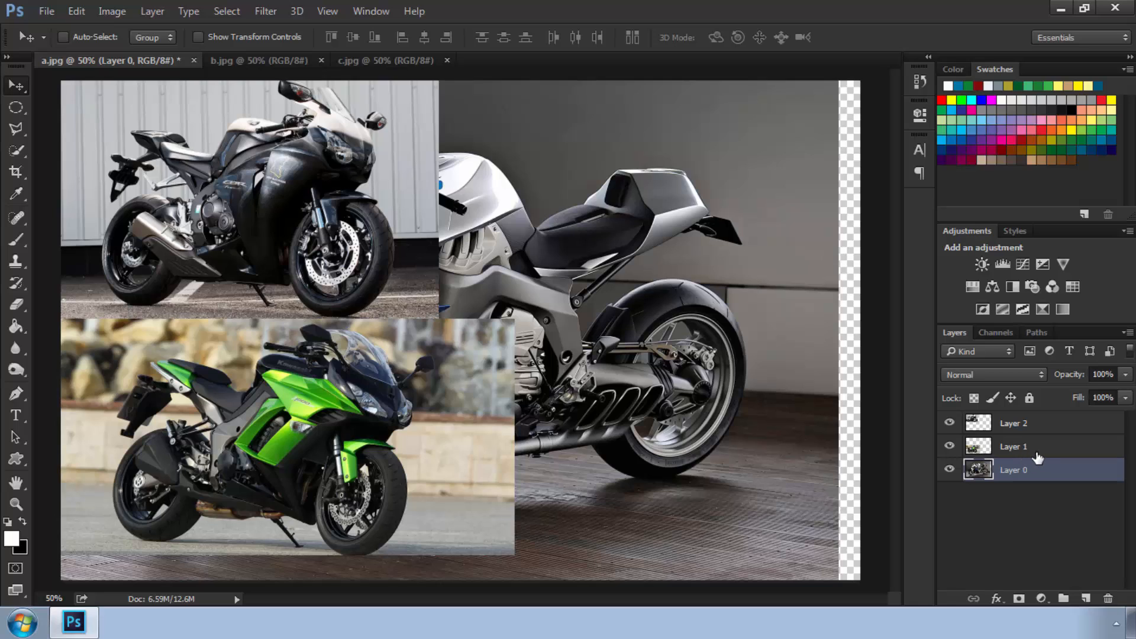
Select Layer 1 and move the green motorcycle photo right and slightly down, away from the canvas's left edge.
click(1030, 452)
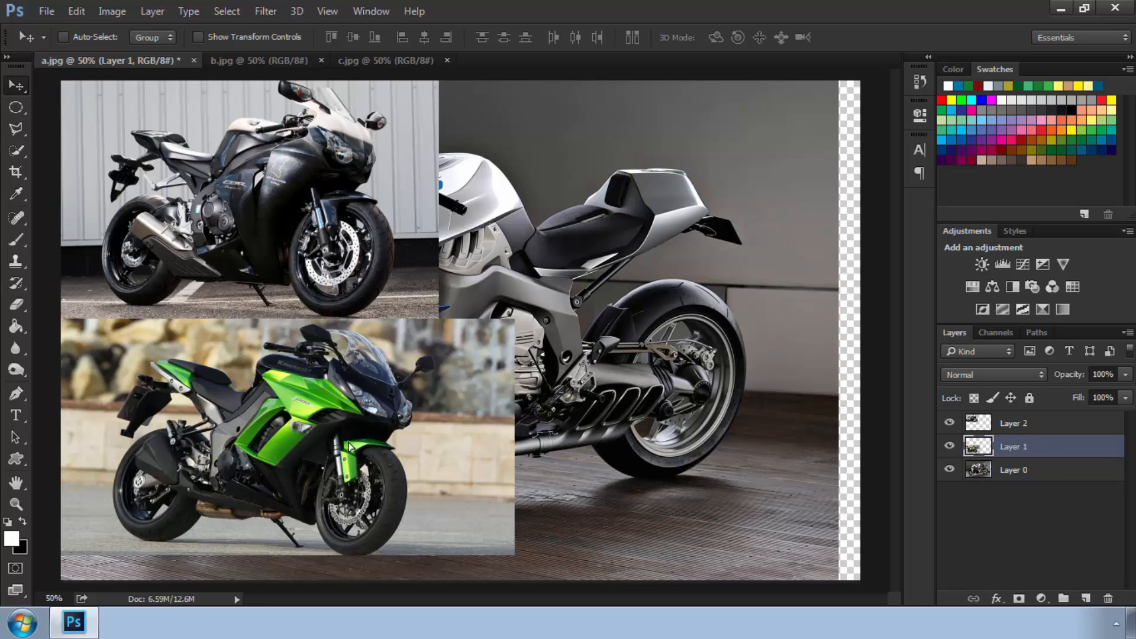
drag(290, 459, 174, 489)
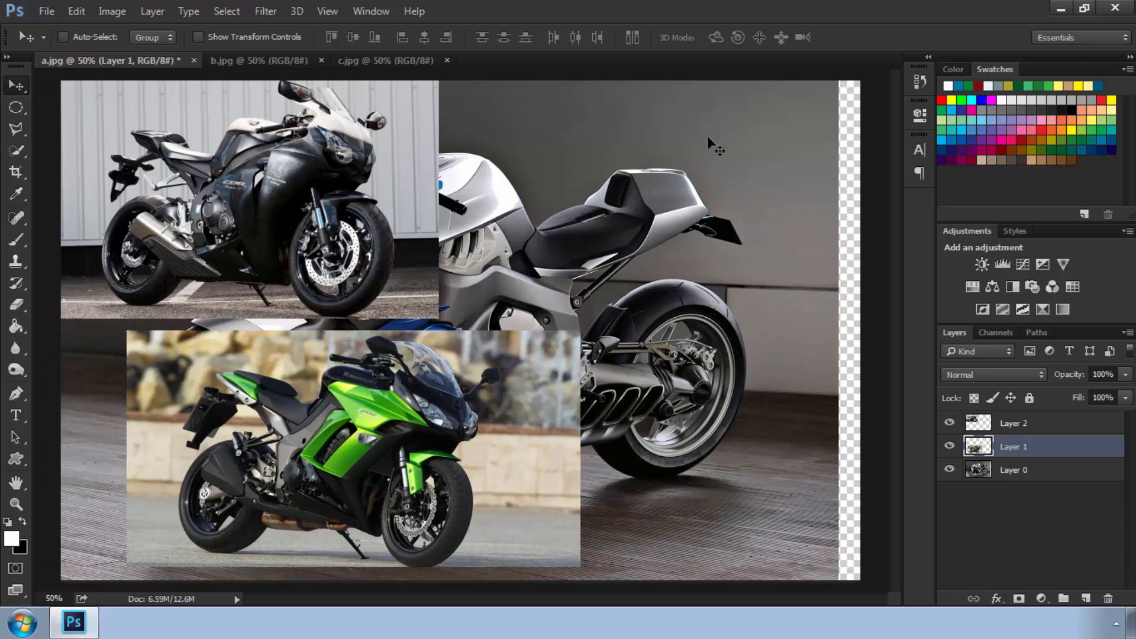
drag(708, 138, 691, 155)
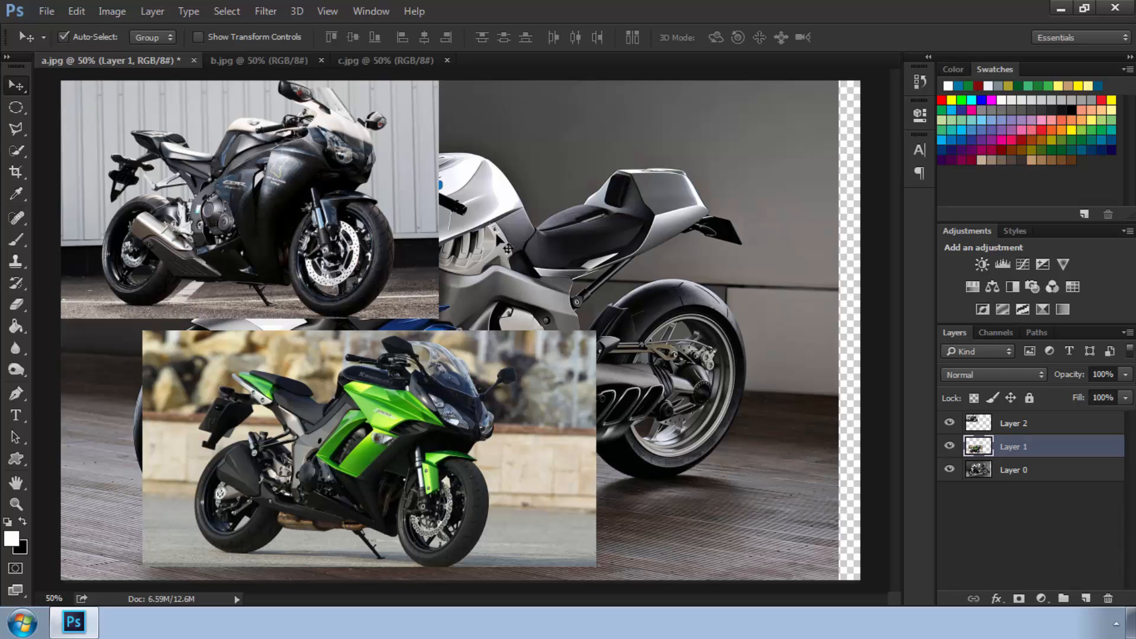
Turn on Auto-Select and rearrange the three photos, placing the green motorcycle past the canvas's left edge and the black one past its right edge.
drag(218, 154, 255, 182)
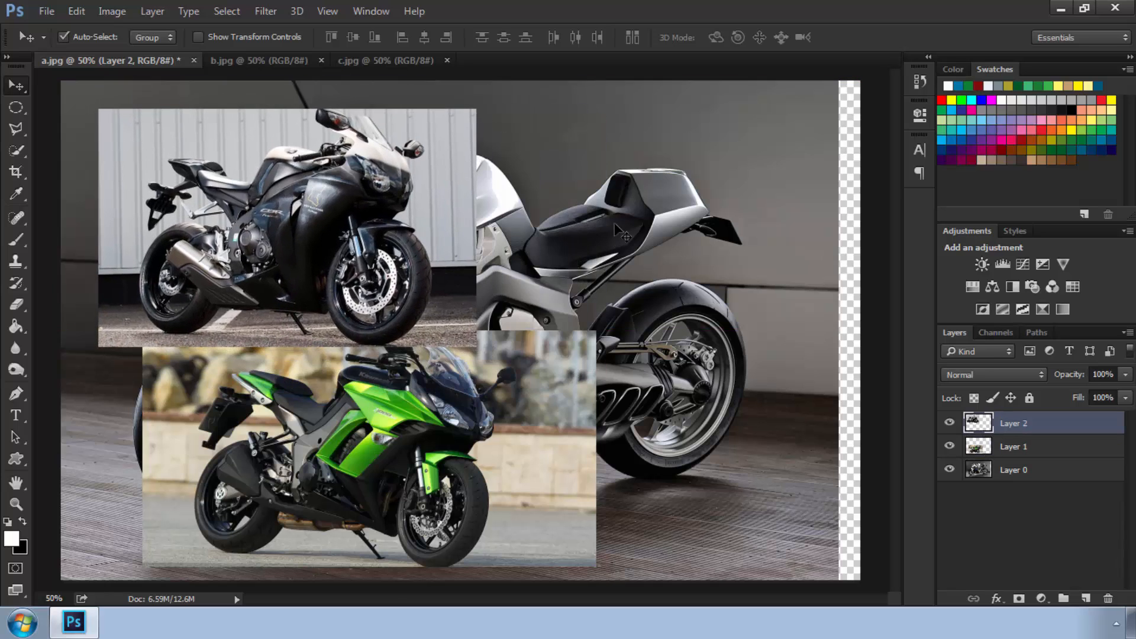
drag(670, 186, 743, 185)
drag(442, 402, 323, 459)
drag(701, 349, 642, 293)
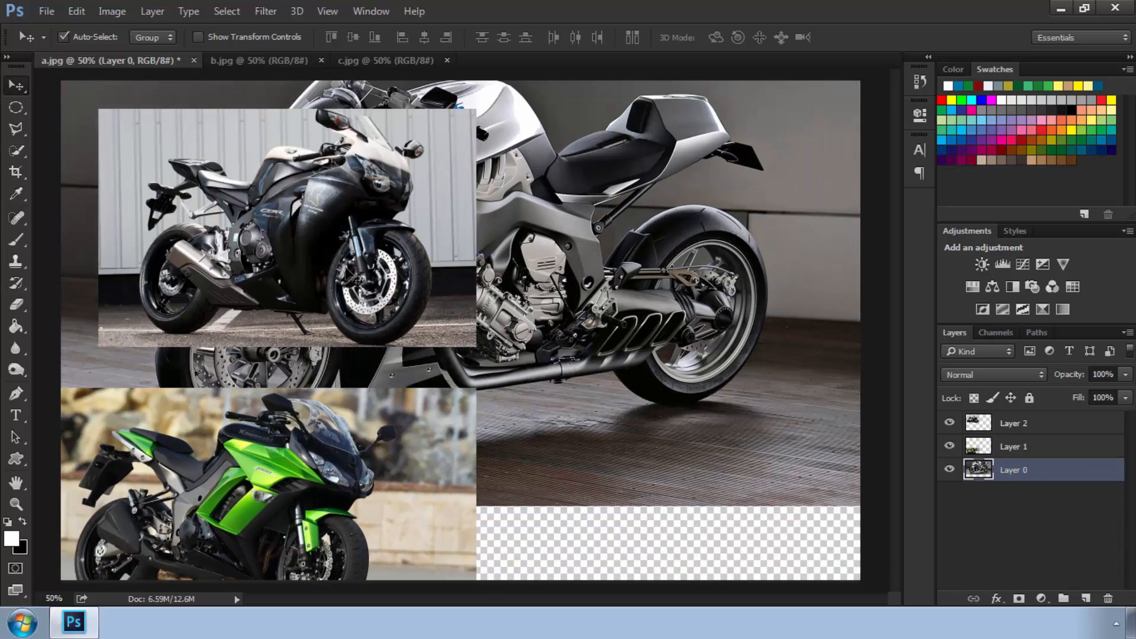
drag(332, 284, 435, 257)
drag(381, 395, 391, 338)
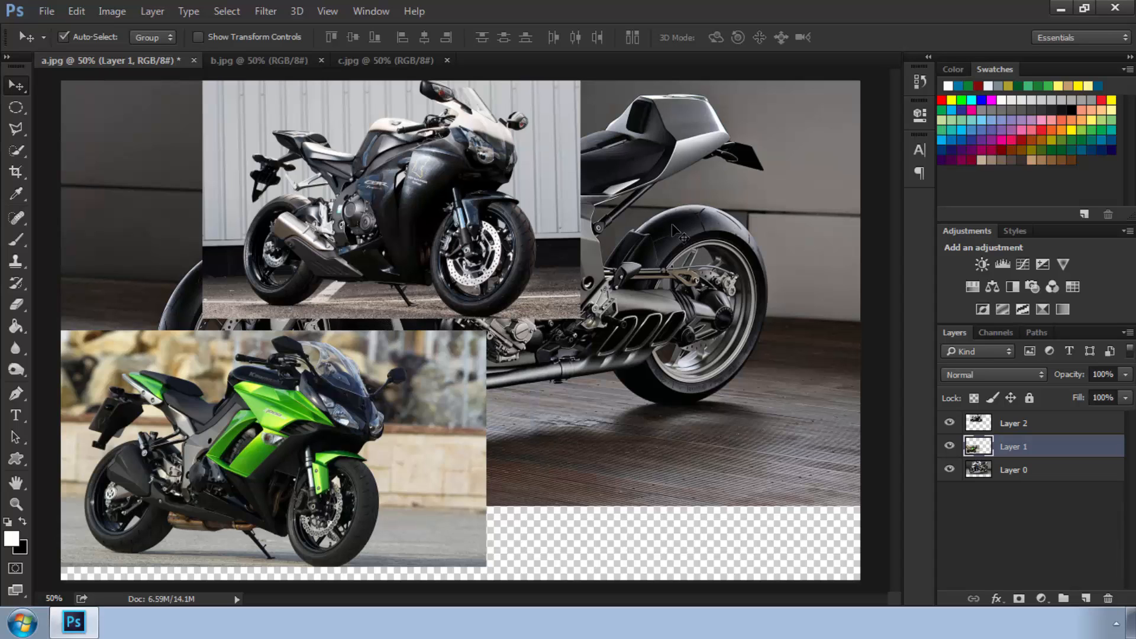
drag(672, 225, 724, 363)
drag(496, 289, 695, 289)
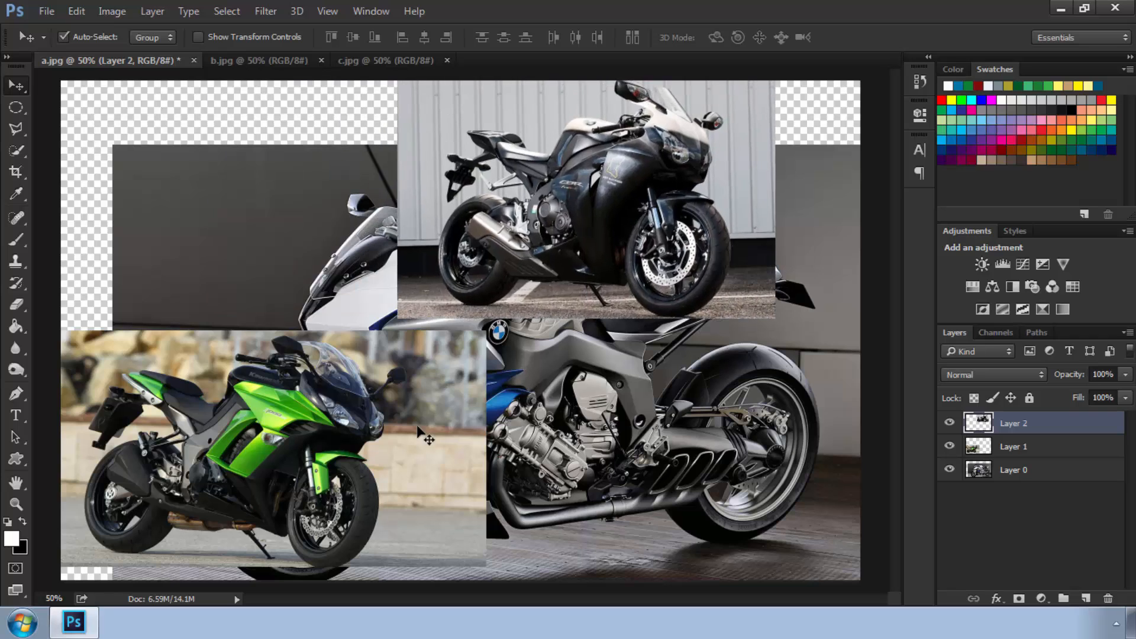
drag(417, 427, 413, 359)
drag(573, 178, 768, 297)
drag(381, 335, 255, 313)
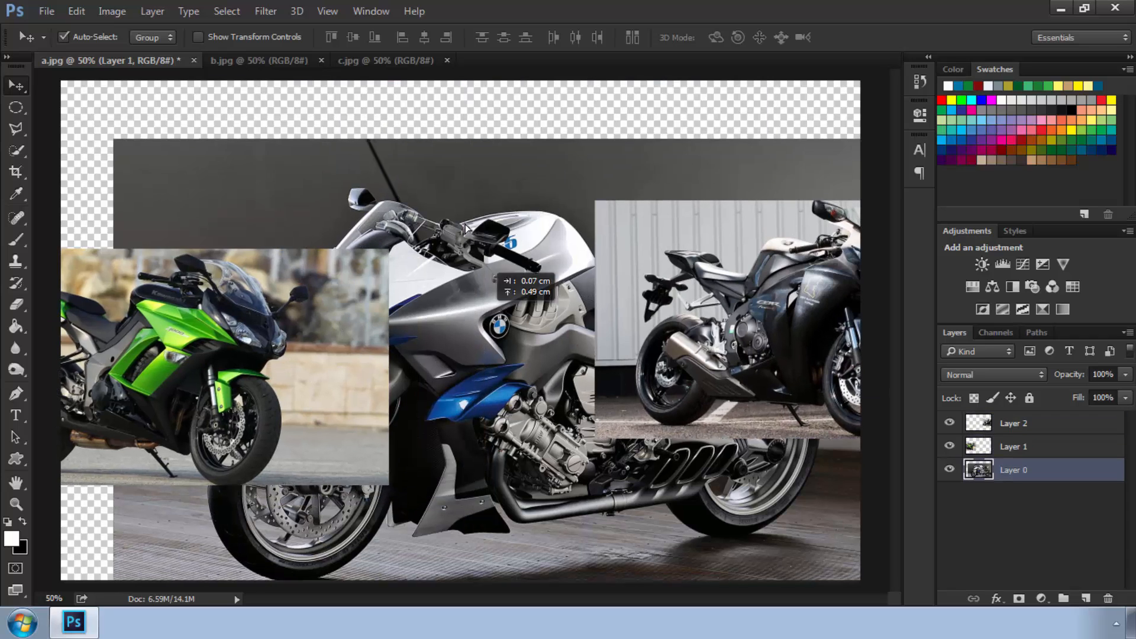
Lower the Layer 0 photo below the canvas's top edge, raise the green photo, and bring the black photo fully inside the upper-right area.
drag(522, 355, 518, 195)
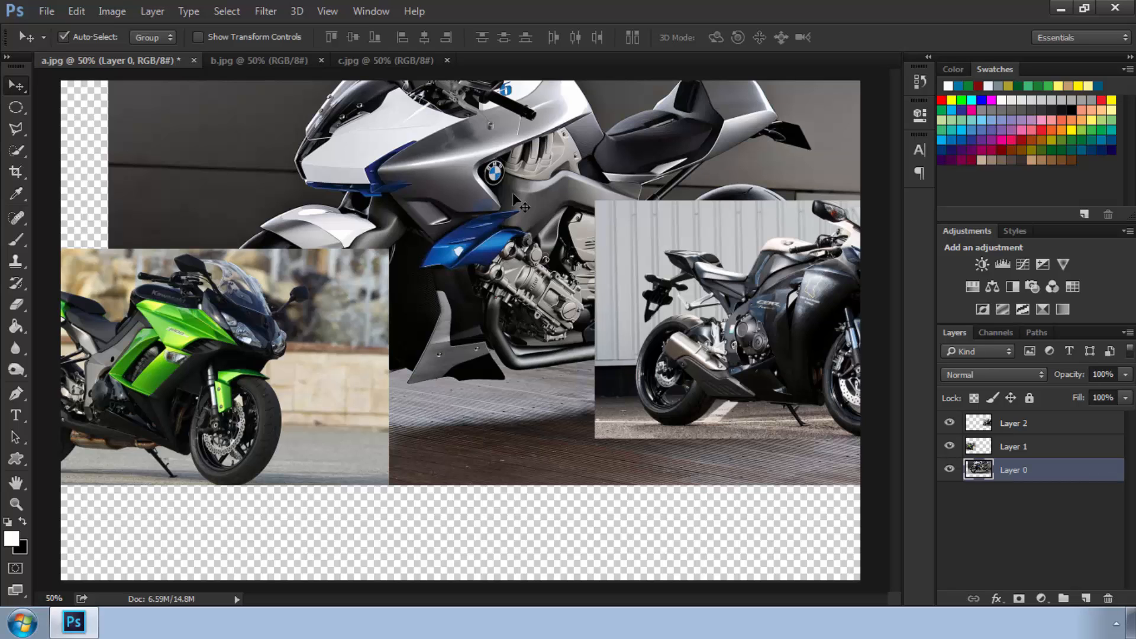
drag(536, 188, 510, 272)
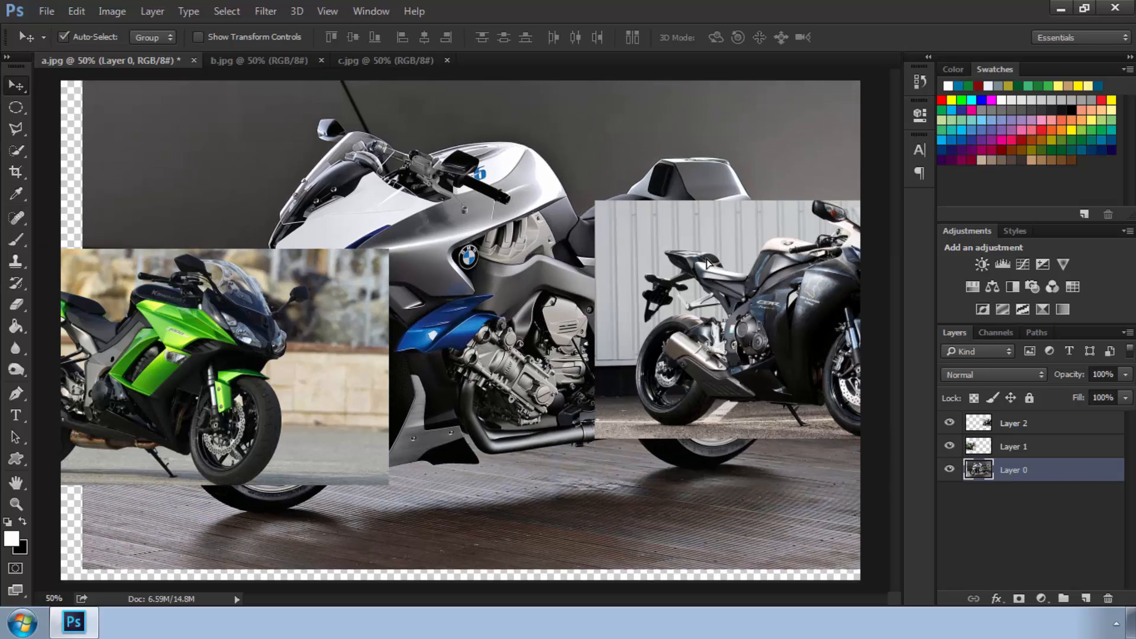
drag(707, 264, 640, 264)
drag(317, 317, 284, 243)
drag(492, 269, 520, 344)
drag(636, 332, 604, 270)
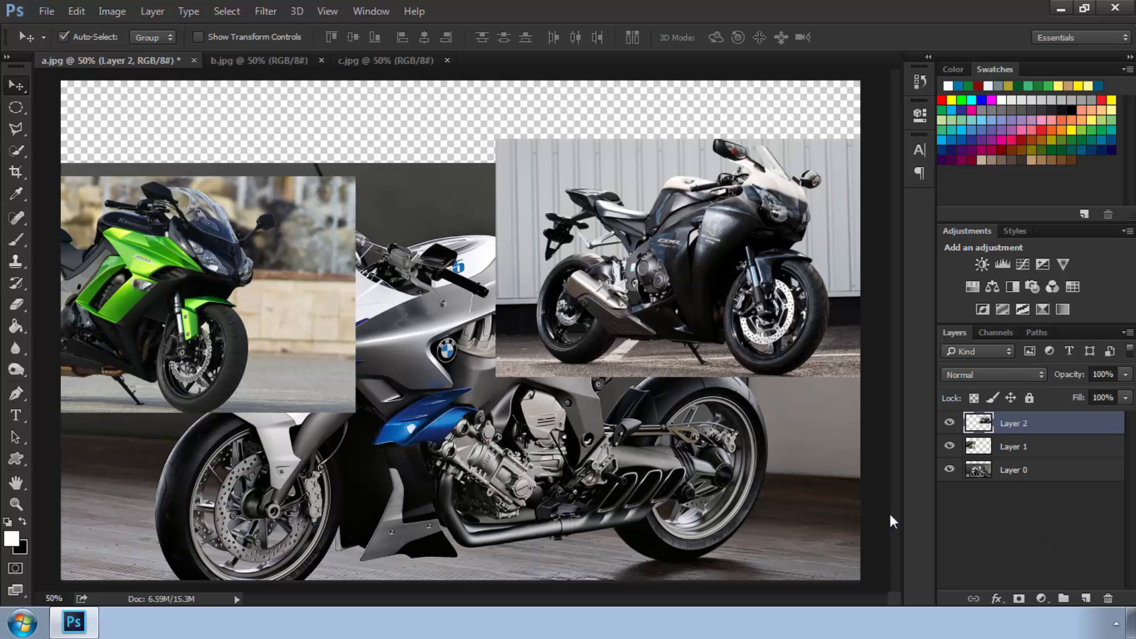
Add a new layer above Layer 2 and paint a thick purple hard-edged brush stroke across the middle of the photos.
click(1086, 600)
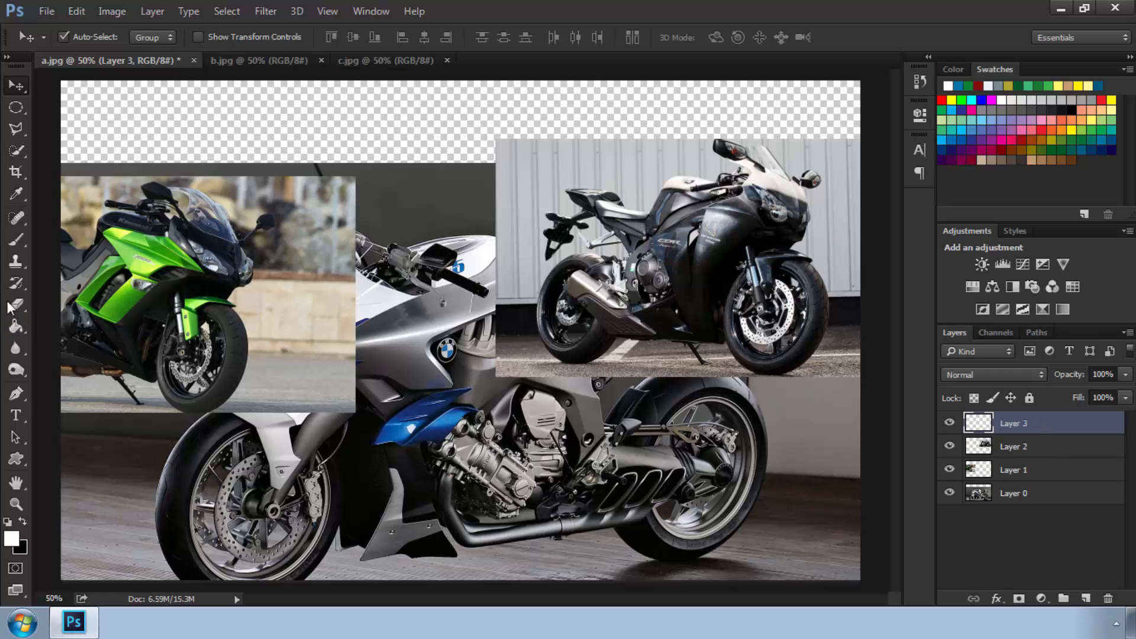
click(15, 239)
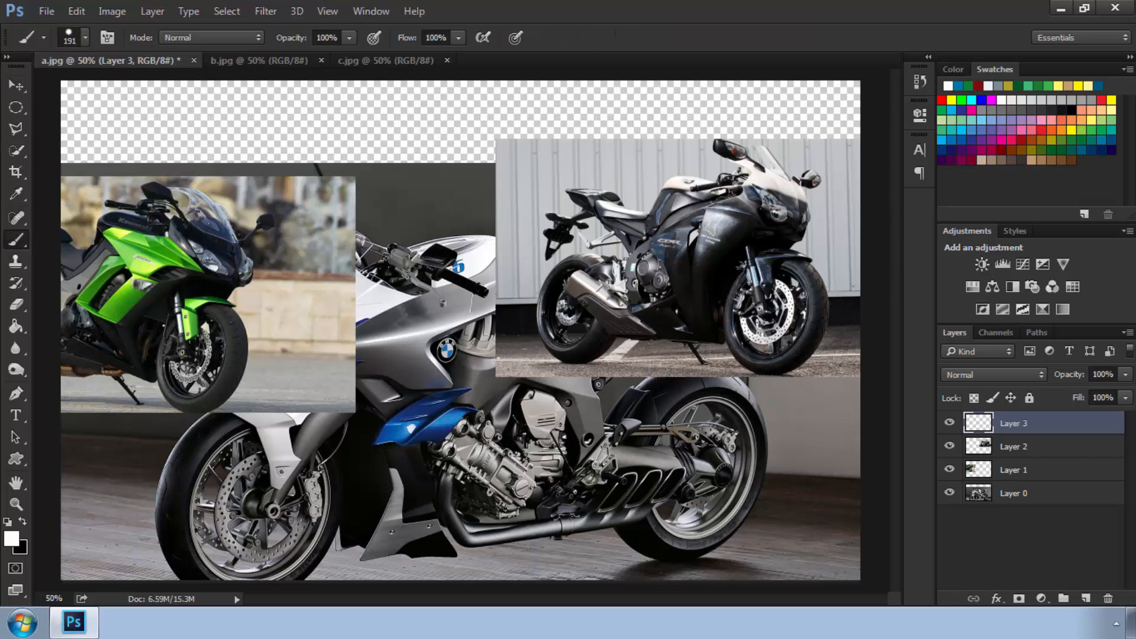
click(1000, 140)
mouse_move(370, 273)
mouse_down()
mouse_move(686, 195)
mouse_move(515, 278)
mouse_up()
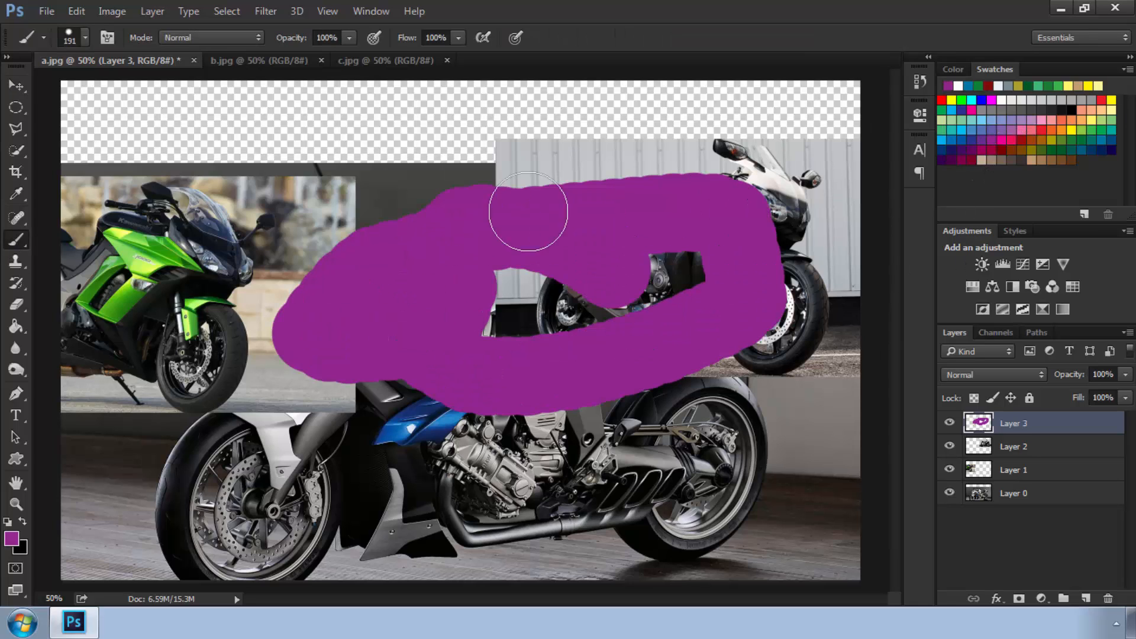
Switch to a soft-edged brush and paint more purple strokes over the canvas's upper-left and lower-middle areas on Layer 3.
right_click(525, 216)
click(506, 326)
mouse_move(299, 179)
mouse_down()
mouse_move(387, 548)
mouse_move(337, 191)
mouse_up()
drag(541, 320, 621, 308)
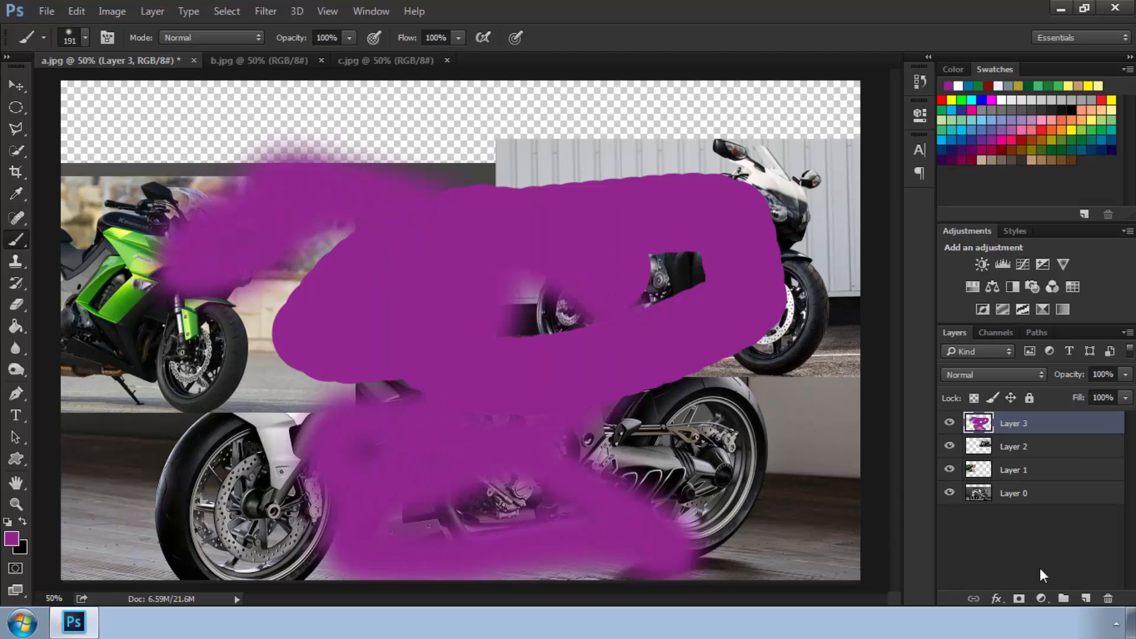
Add another empty layer above Layer 3 and delete it.
click(1085, 598)
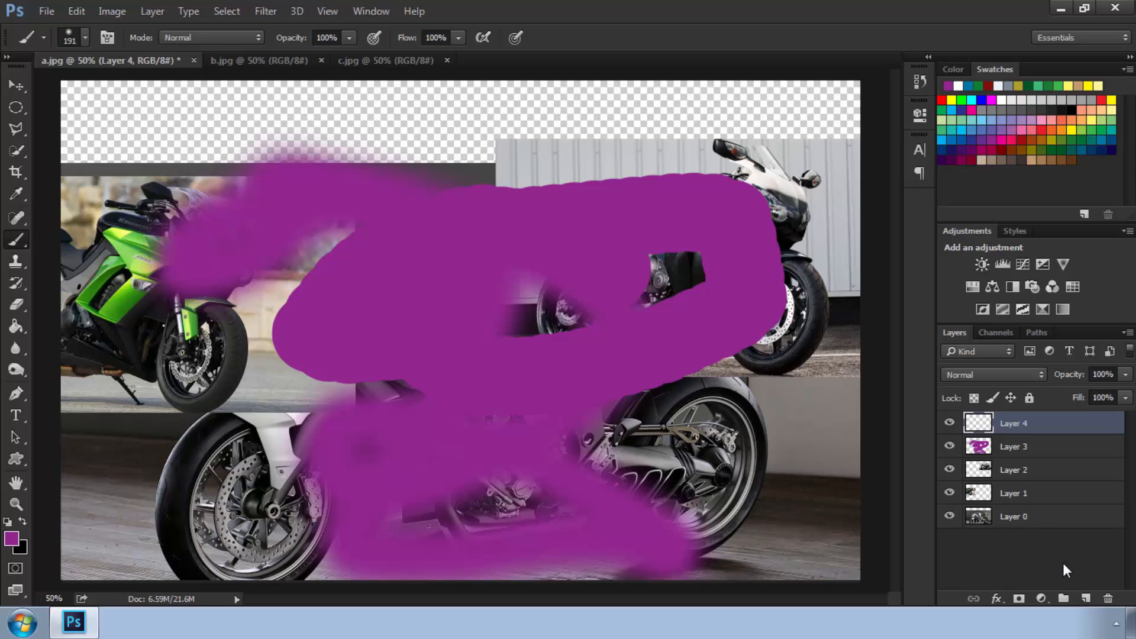
click(1107, 598)
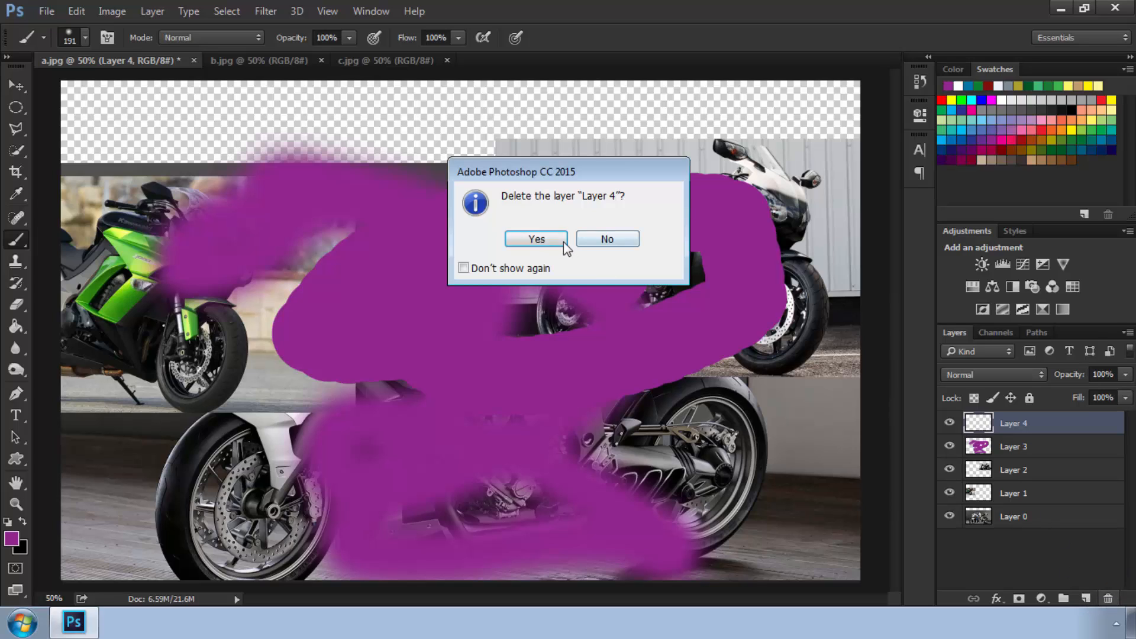
click(536, 239)
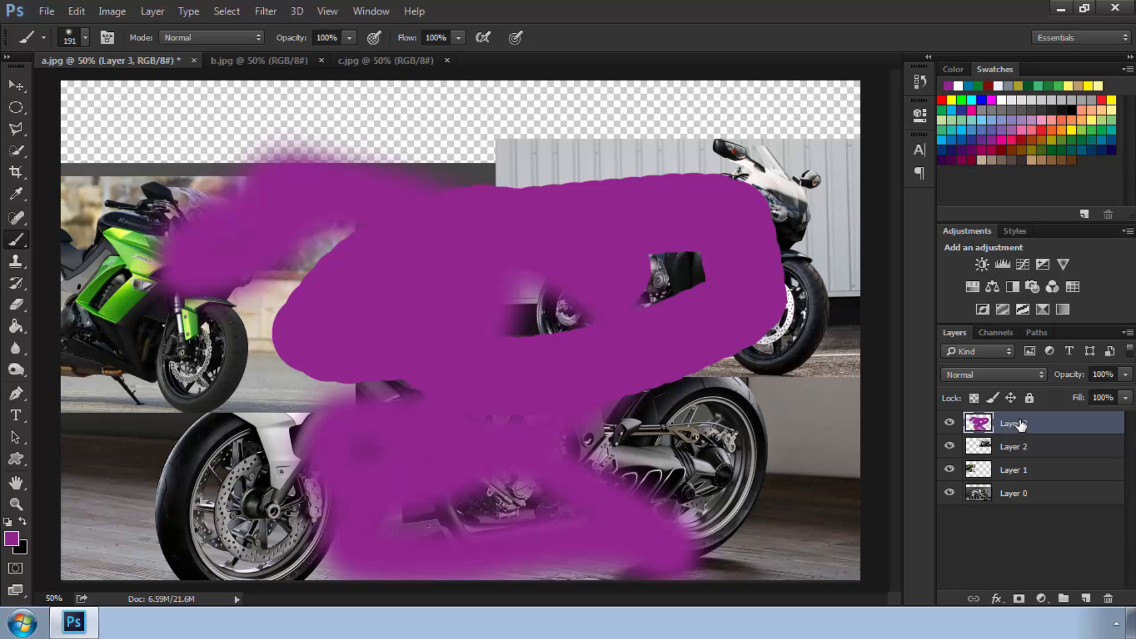
Duplicate Layer 3 directly in the layer stack and delete the copy.
mouse_move(1020, 423)
mouse_down()
mouse_move(1070, 509)
mouse_move(1091, 596)
mouse_up()
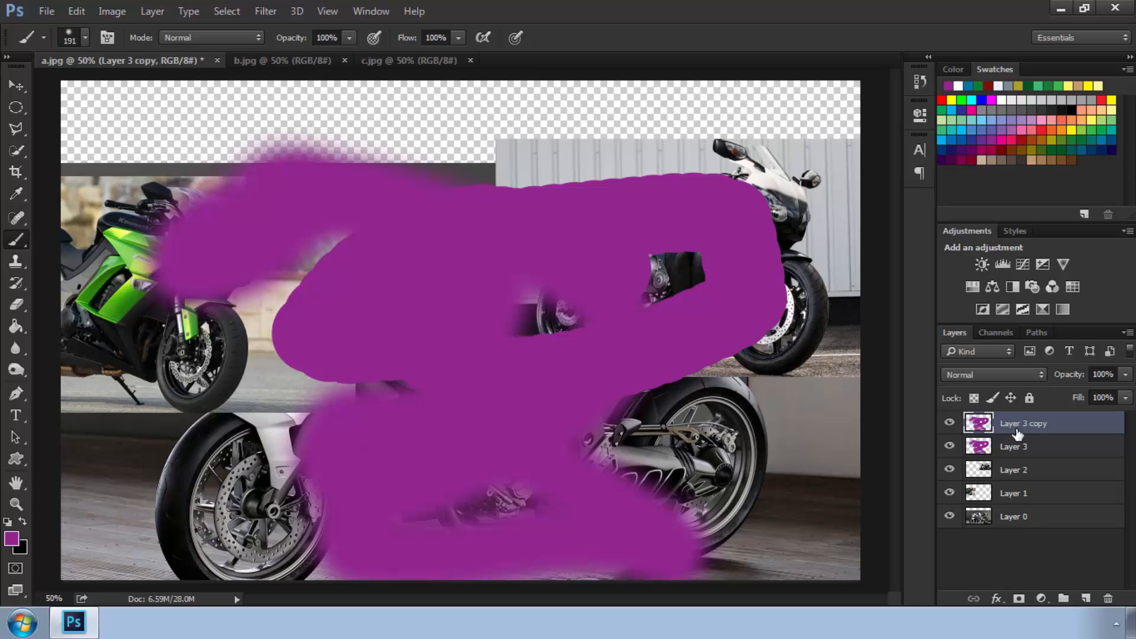
click(1105, 597)
click(535, 239)
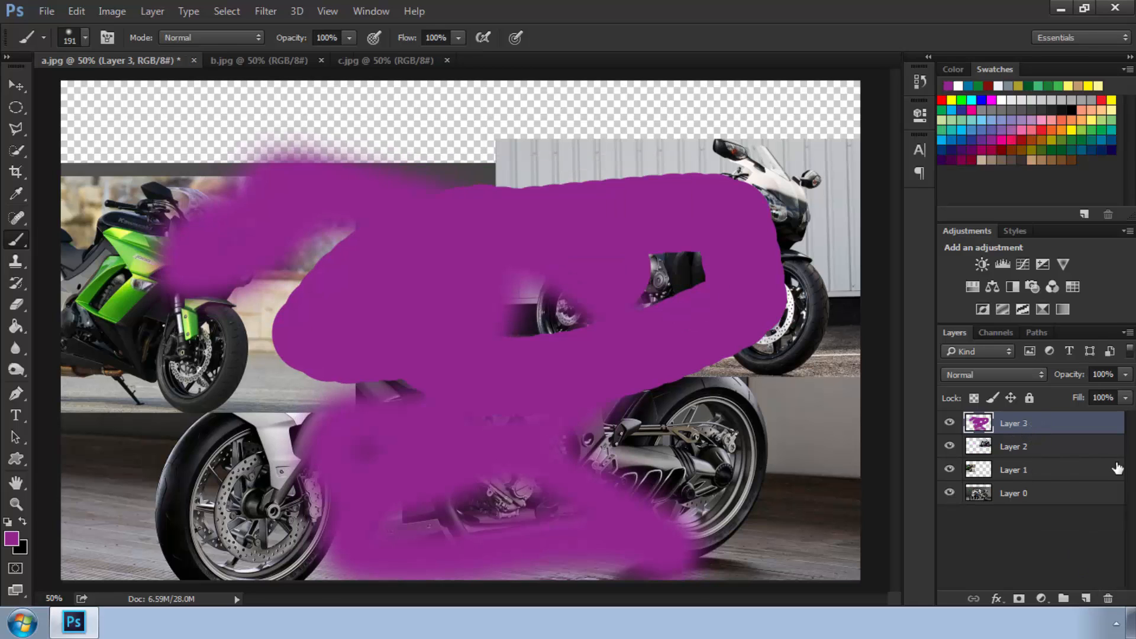
Duplicate Layer 3 within a.jpg and move the copied purple strokes up and to the right across the canvas.
right_click(1060, 435)
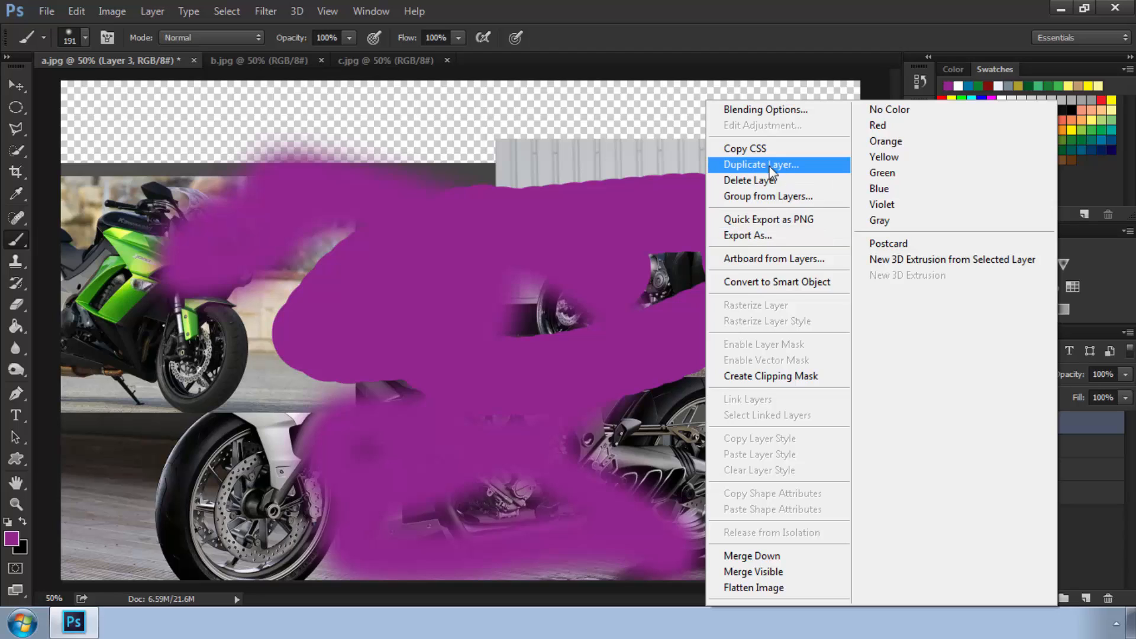
click(798, 165)
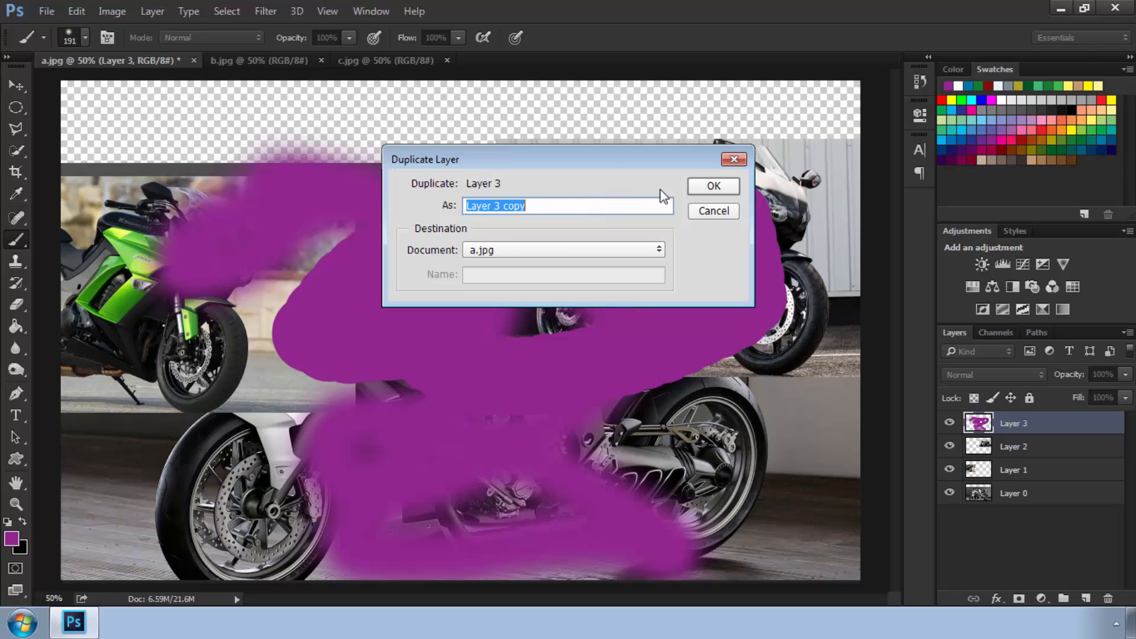
click(714, 186)
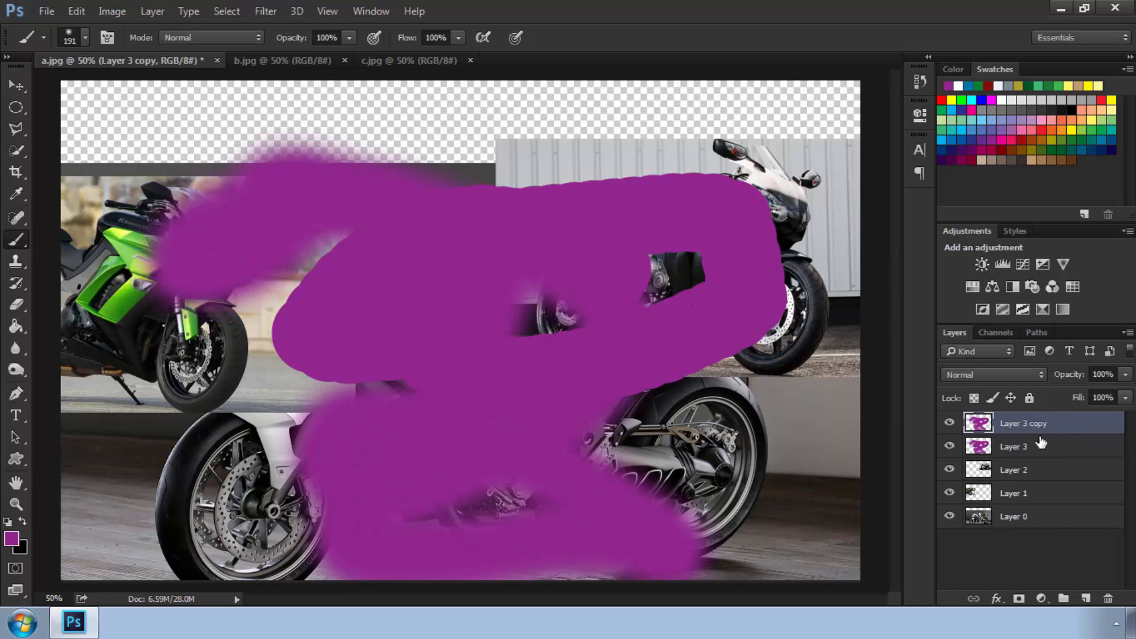
click(18, 85)
drag(449, 327, 687, 207)
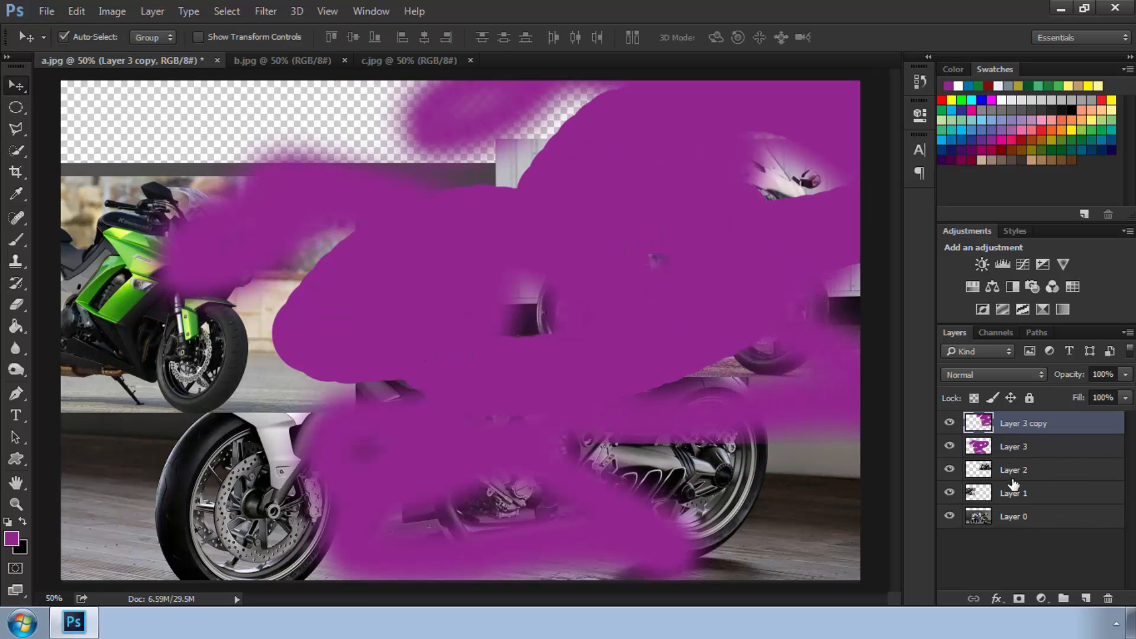